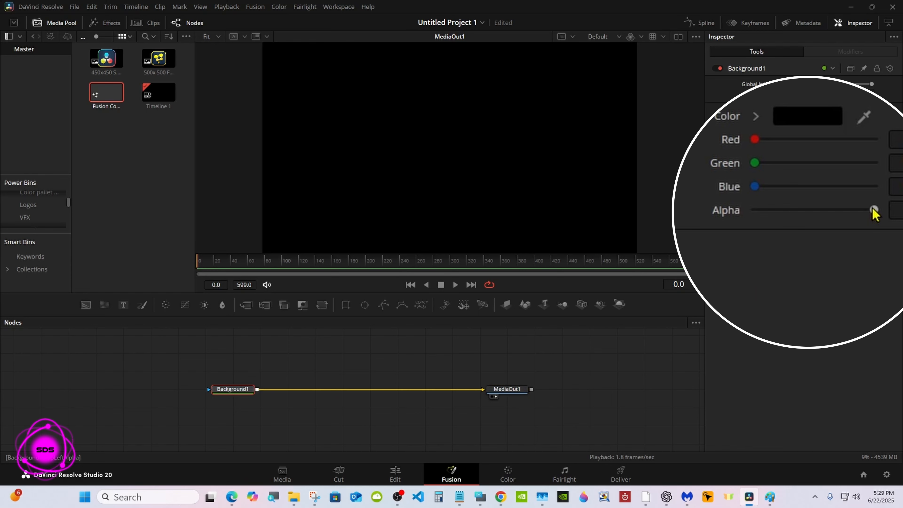
# Set Background1's alpha to 0 and insert two Merge nodes between it and MediaOut1
pyautogui.moveTo(873, 210); pyautogui.dragTo(683, 214)
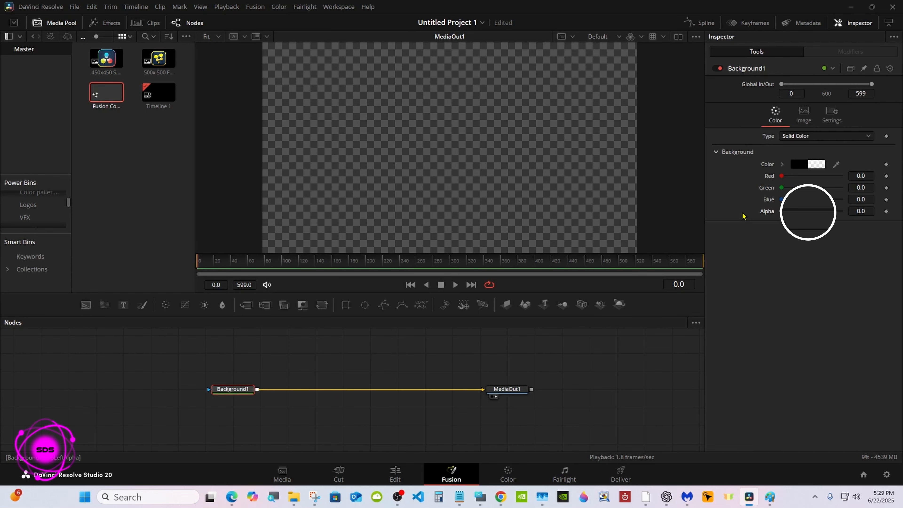
pyautogui.click(245, 305)
pyautogui.click(245, 305)
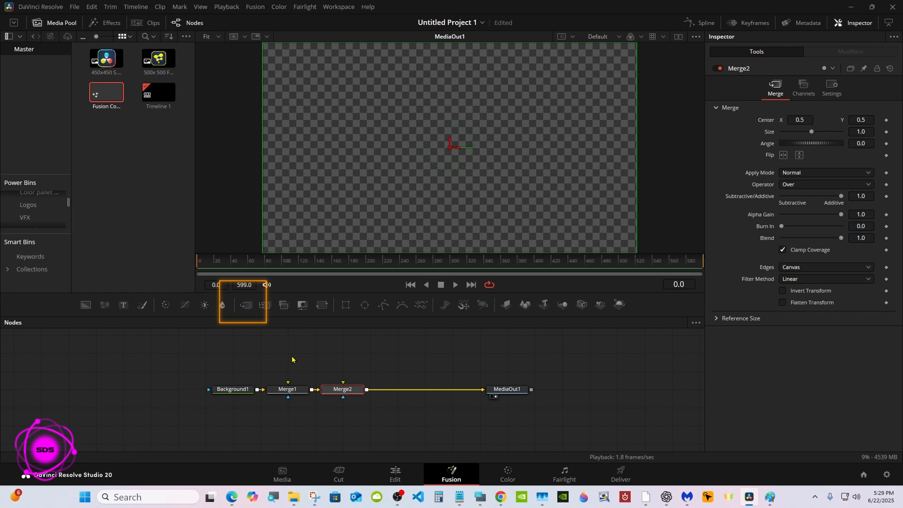
# Add an Ellipse mask to Merge2 and bring up the on-screen keyboard clear of the node graph
pyautogui.click(365, 306)
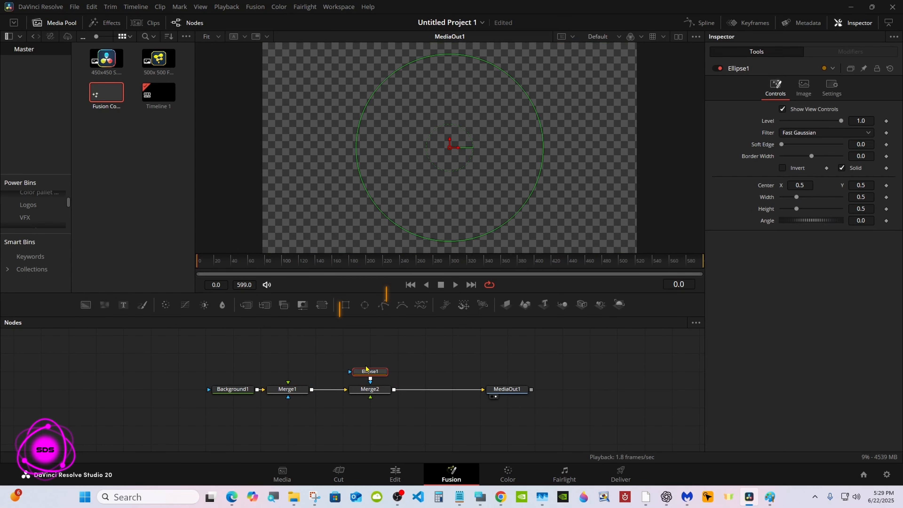
pyautogui.click(480, 496)
pyautogui.moveTo(677, 380); pyautogui.dragTo(639, 361)
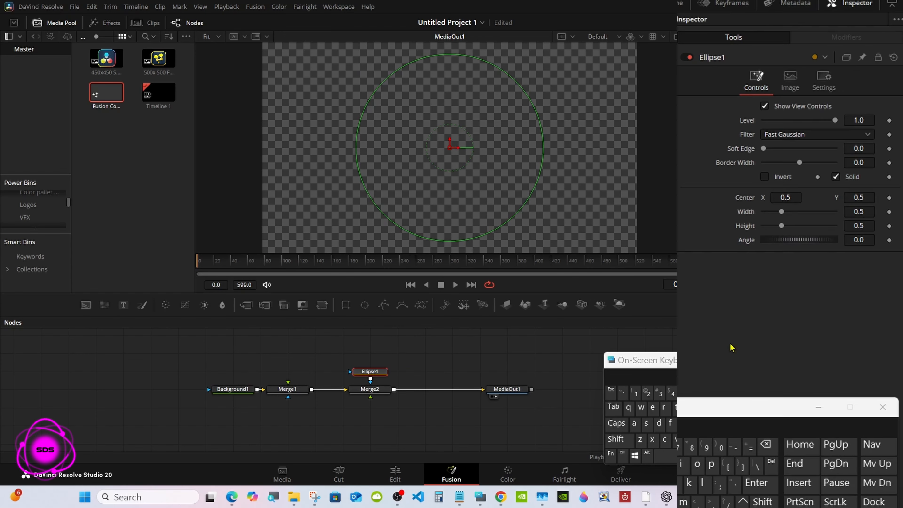
pyautogui.rightClick(751, 220)
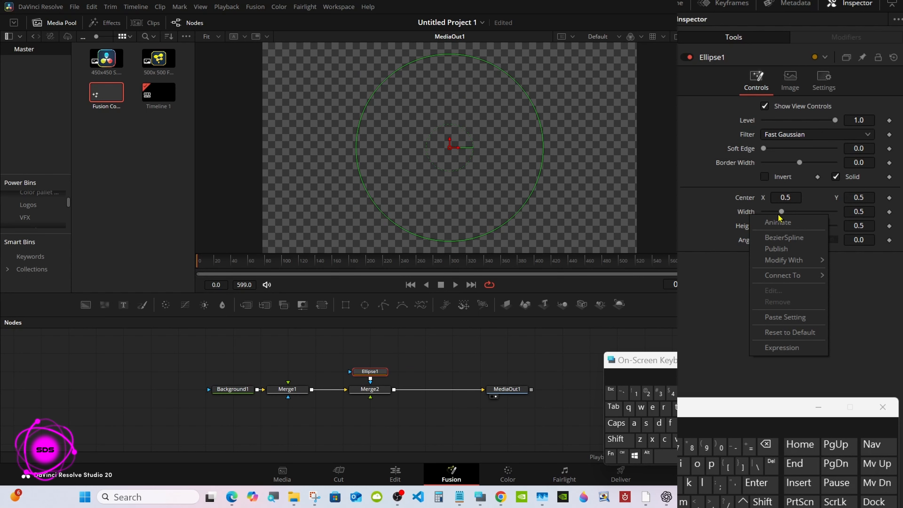
pyautogui.moveTo(781, 212); pyautogui.dragTo(775, 213)
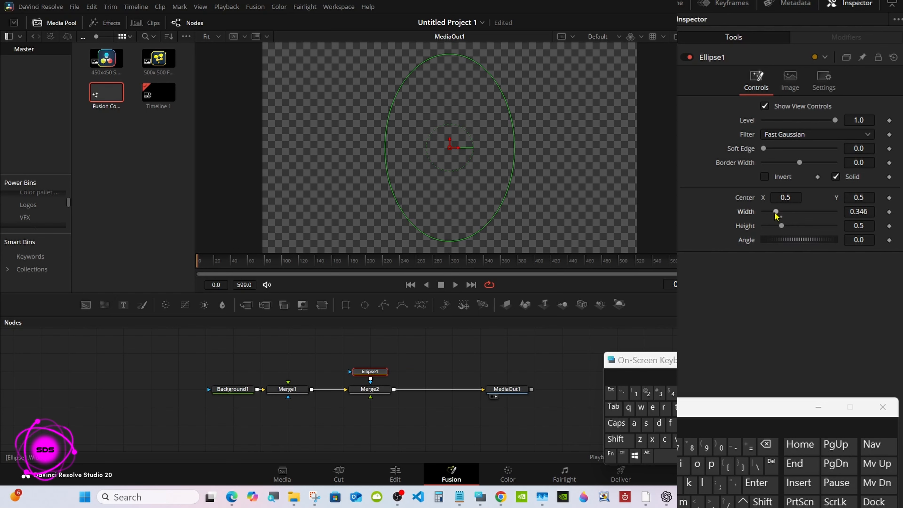
pyautogui.doubleClick(750, 213)
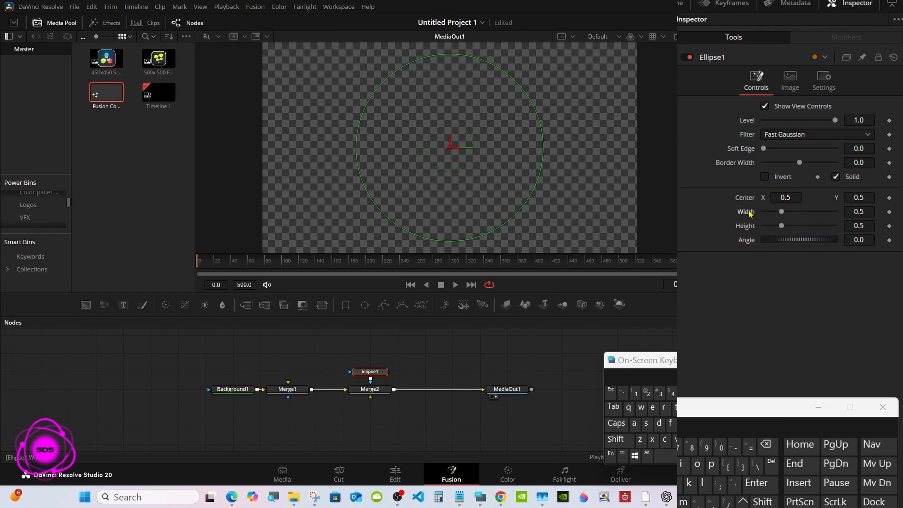
# Add an expression to the ellipse's Width that links it to the Height parameter
pyautogui.rightClick(750, 213)
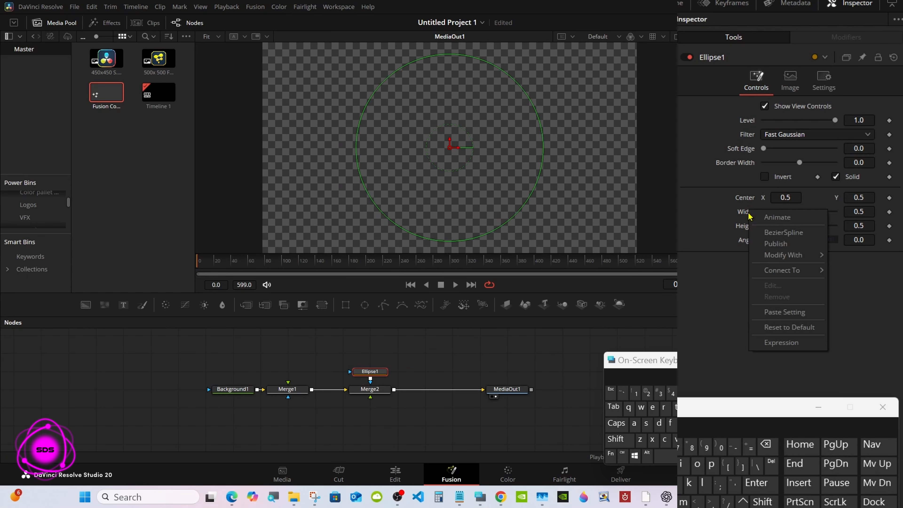
pyautogui.click(771, 343)
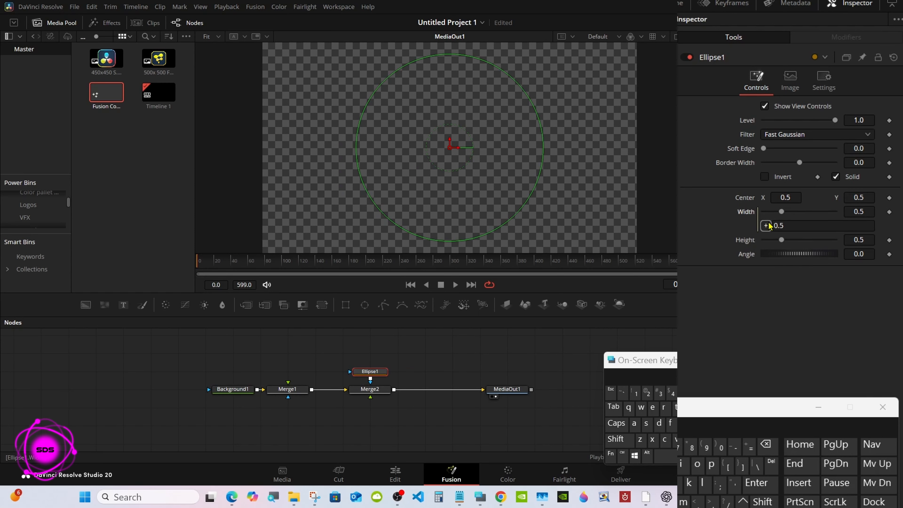
pyautogui.moveTo(766, 224)
pyautogui.mouseDown()
pyautogui.moveTo(746, 242)
pyautogui.moveTo(776, 239)
pyautogui.mouseUp()
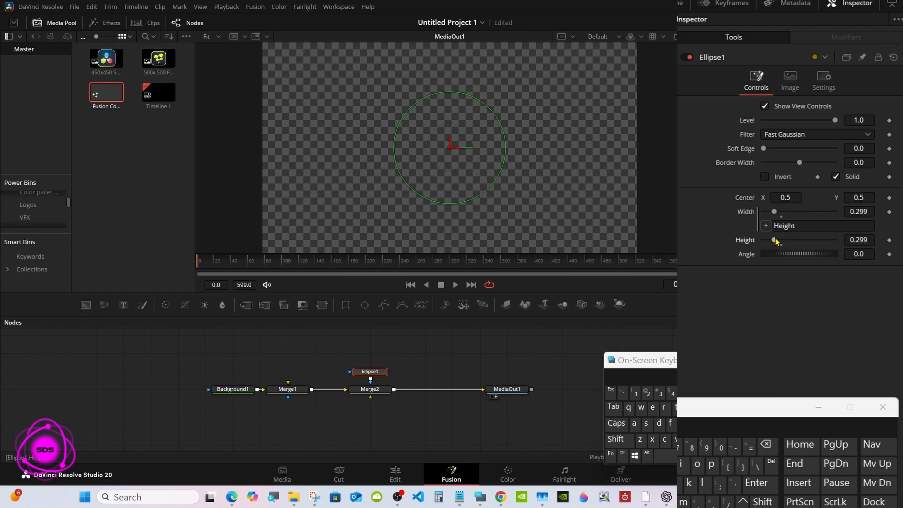
# Set the ellipse's Height to 0.3
pyautogui.click(867, 236)
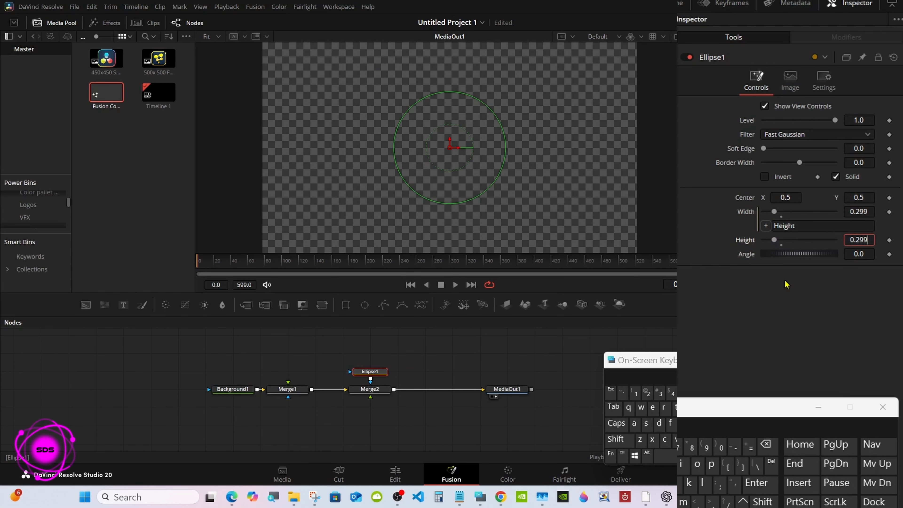
pyautogui.click(783, 391)
pyautogui.click(784, 391)
pyautogui.click(783, 390)
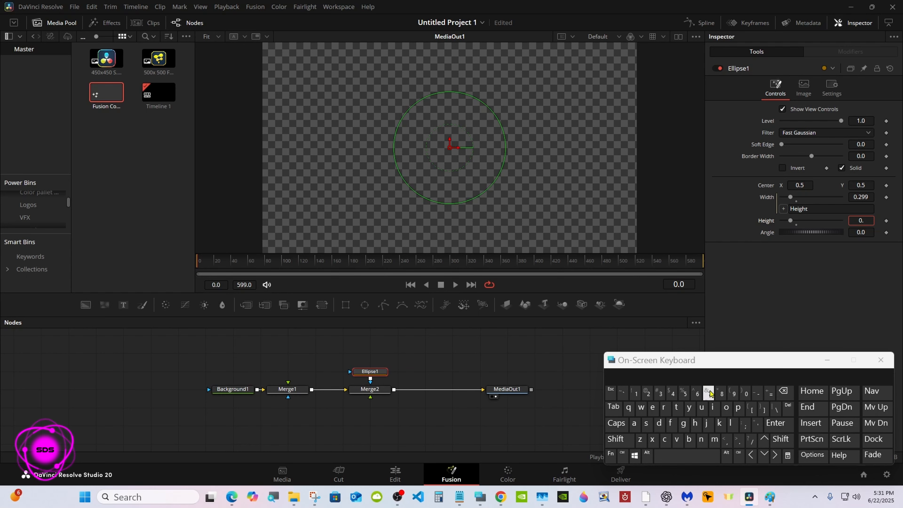
pyautogui.click(663, 394)
pyautogui.click(775, 422)
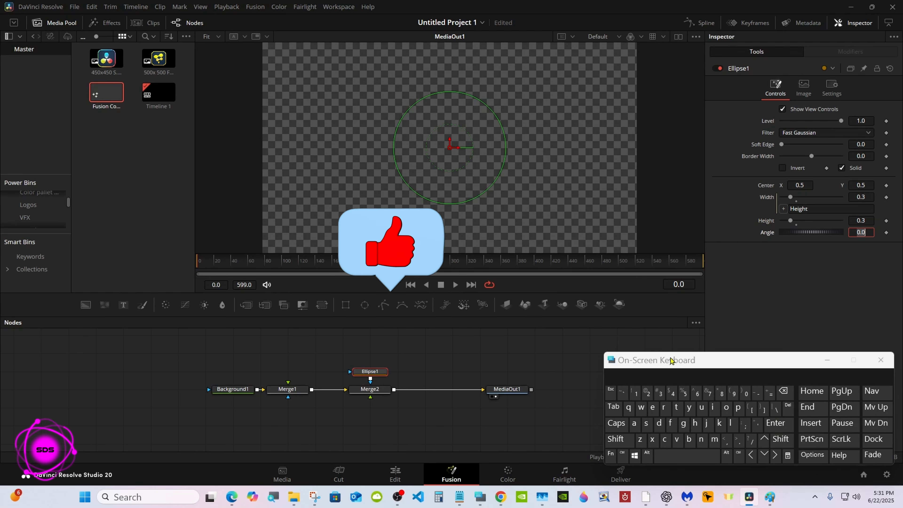
# Move the Merge1 node close to Merge2 and minimize the on-screen keyboard
pyautogui.moveTo(669, 365); pyautogui.dragTo(680, 359)
pyautogui.moveTo(275, 389); pyautogui.dragTo(303, 388)
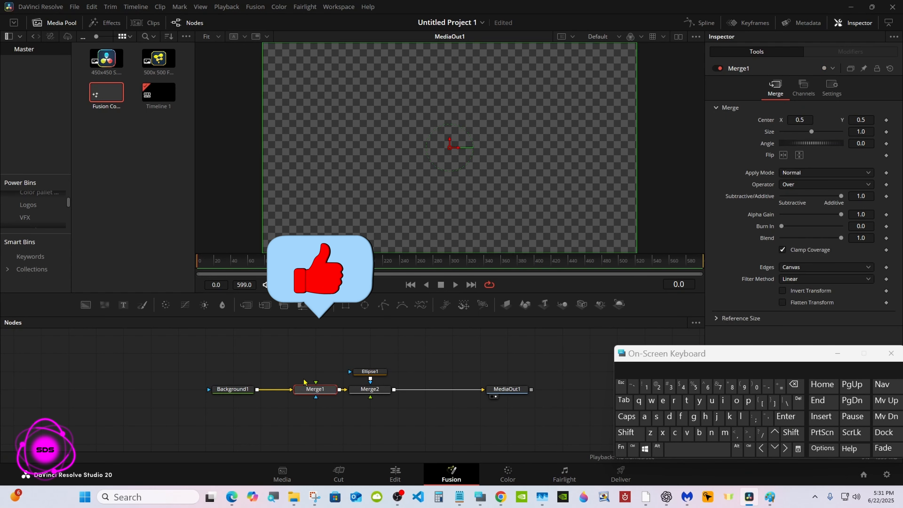
pyautogui.moveTo(689, 356); pyautogui.dragTo(554, 379)
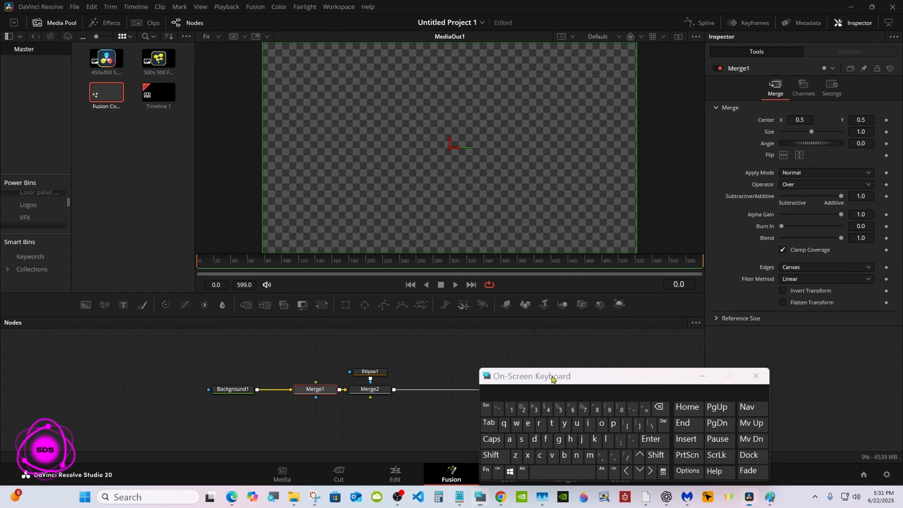
pyautogui.click(703, 376)
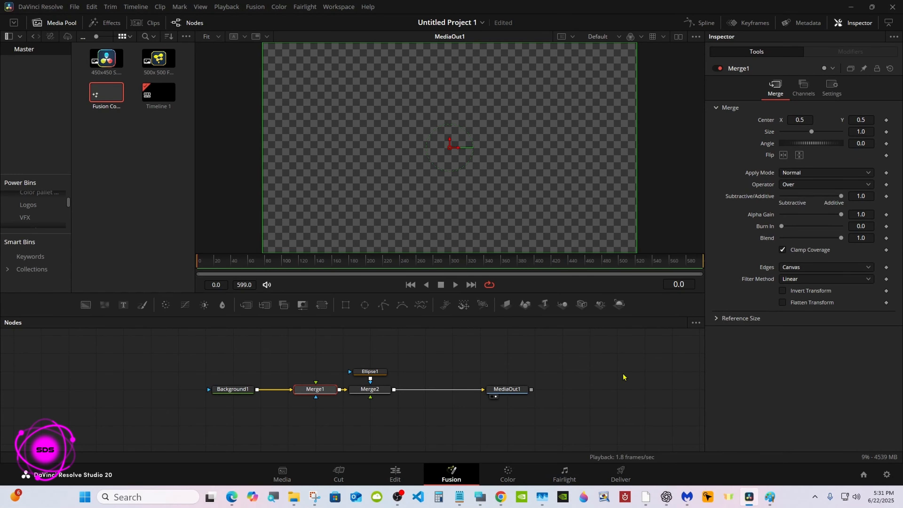
# Select Merge1, Merge2 and Ellipse1 together, make Merge1 active, and apply a Path modifier to its Center
pyautogui.moveTo(289, 355); pyautogui.dragTo(390, 400)
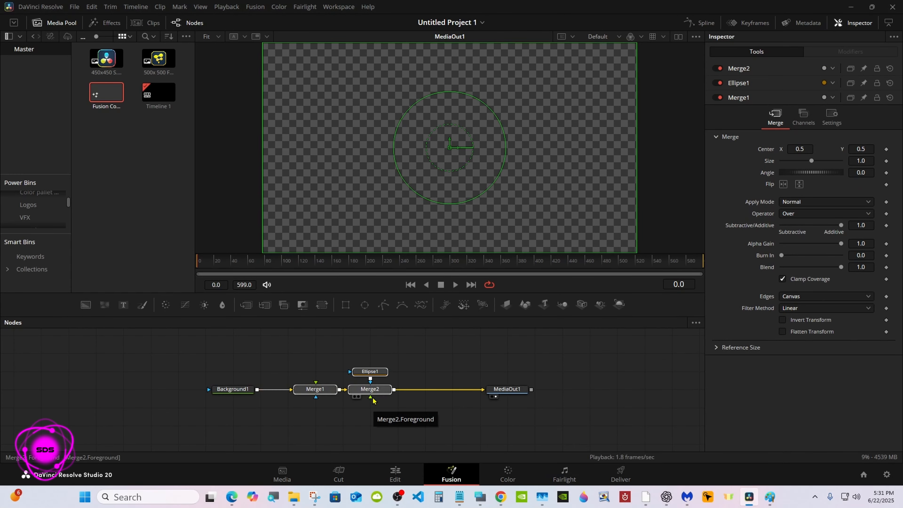
pyautogui.click(327, 393)
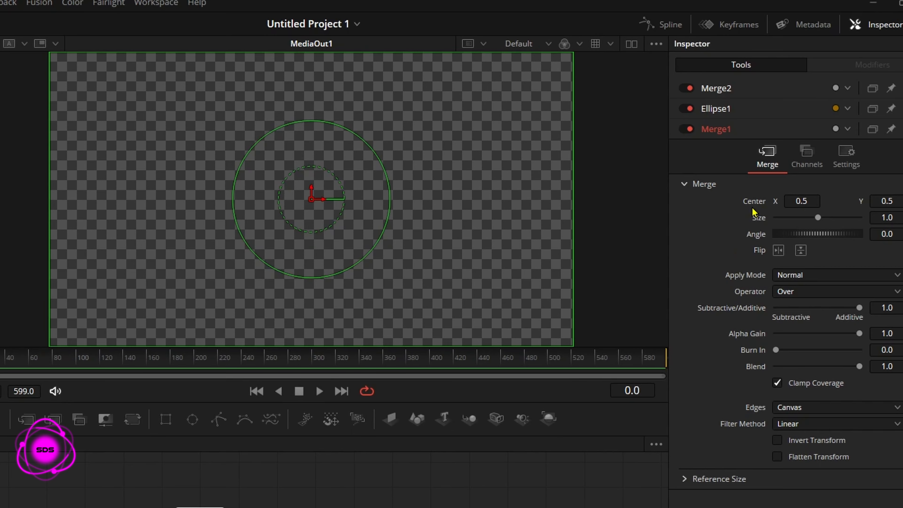
pyautogui.rightClick(753, 209)
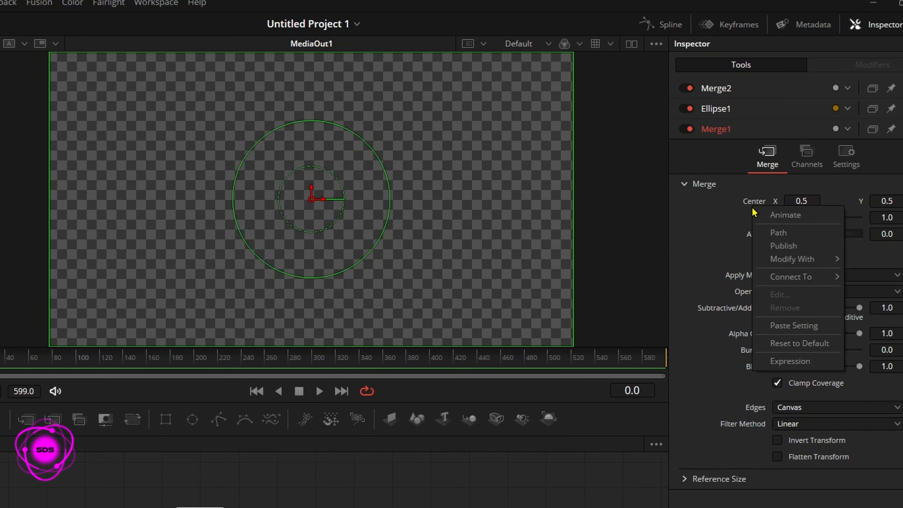
pyautogui.click(778, 233)
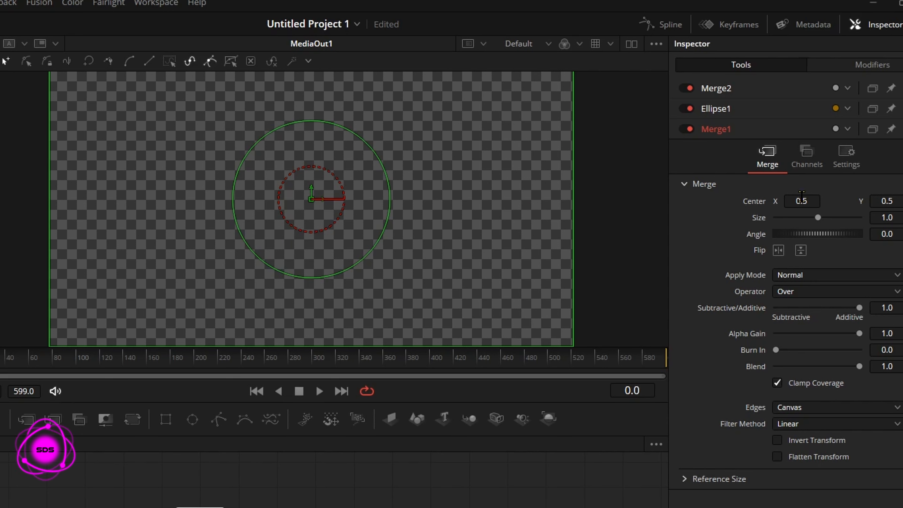
# Lower Merge1's Center X so the path starts near the frame's left edge, and set its Size to 0
pyautogui.moveTo(801, 200); pyautogui.dragTo(643, 201)
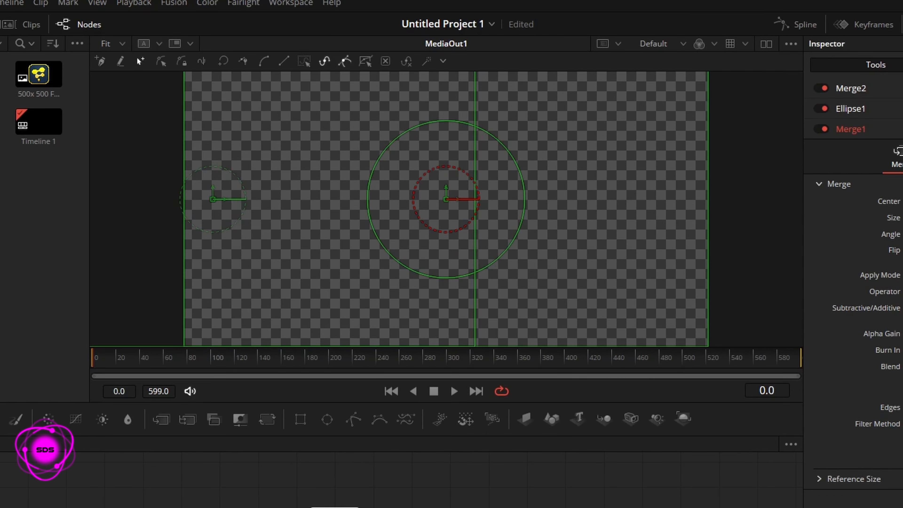
pyautogui.click(102, 63)
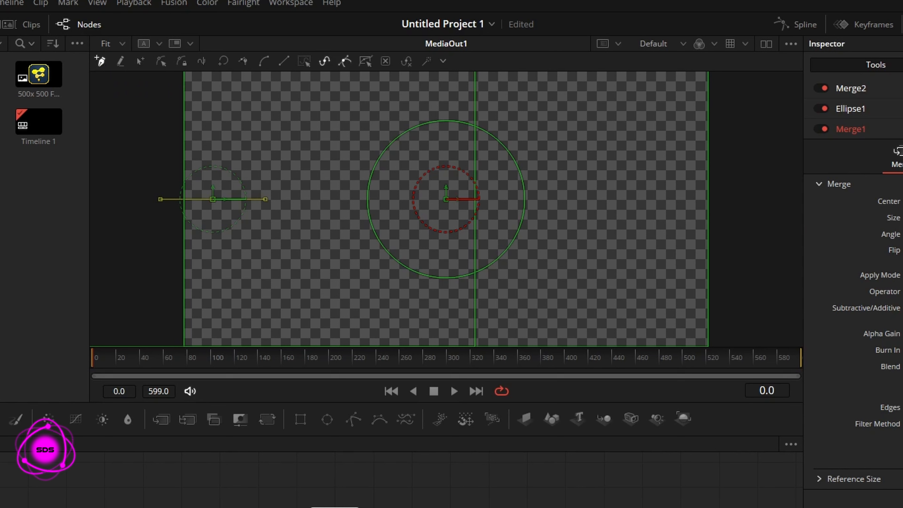
pyautogui.moveTo(902, 218); pyautogui.dragTo(900, 218)
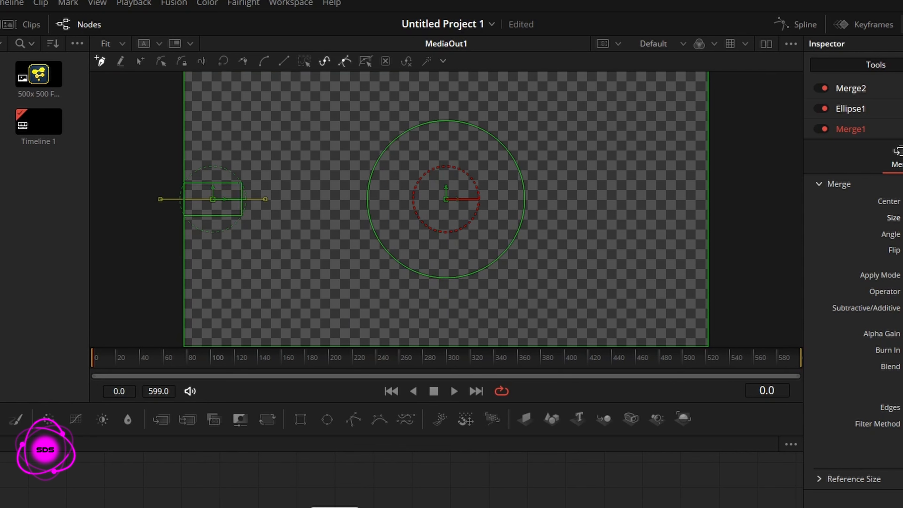
# Draw a closed path from the left start point, arching over, around the circle's underside, over the right half, and back along the frame's bottom
pyautogui.click(215, 151)
pyautogui.moveTo(216, 150)
pyautogui.mouseDown()
pyautogui.moveTo(221, 105)
pyautogui.moveTo(256, 90)
pyautogui.moveTo(298, 84)
pyautogui.moveTo(340, 98)
pyautogui.moveTo(358, 115)
pyautogui.moveTo(373, 222)
pyautogui.moveTo(387, 253)
pyautogui.moveTo(466, 281)
pyautogui.moveTo(513, 246)
pyautogui.moveTo(526, 202)
pyautogui.mouseUp()
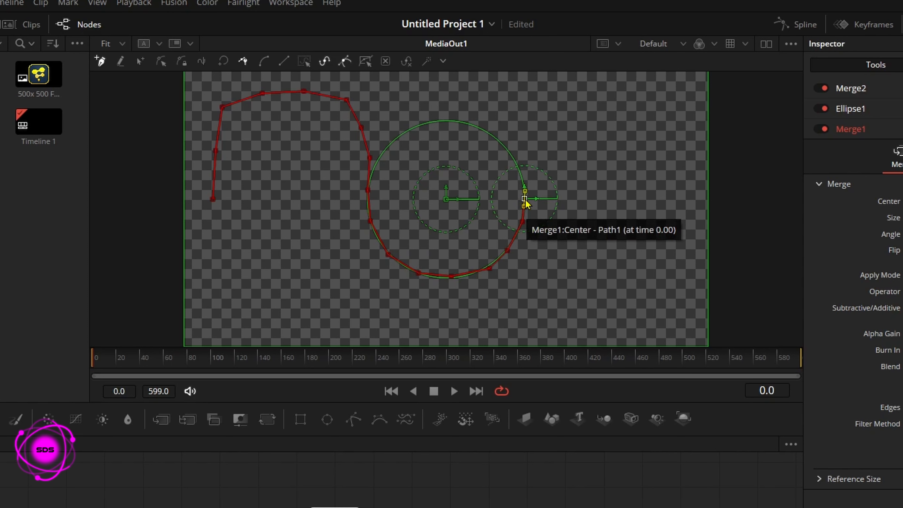
pyautogui.moveTo(524, 199)
pyautogui.mouseDown()
pyautogui.moveTo(524, 158)
pyautogui.moveTo(540, 111)
pyautogui.moveTo(571, 96)
pyautogui.moveTo(639, 93)
pyautogui.moveTo(673, 142)
pyautogui.moveTo(679, 202)
pyautogui.moveTo(676, 277)
pyautogui.moveTo(651, 325)
pyautogui.mouseUp()
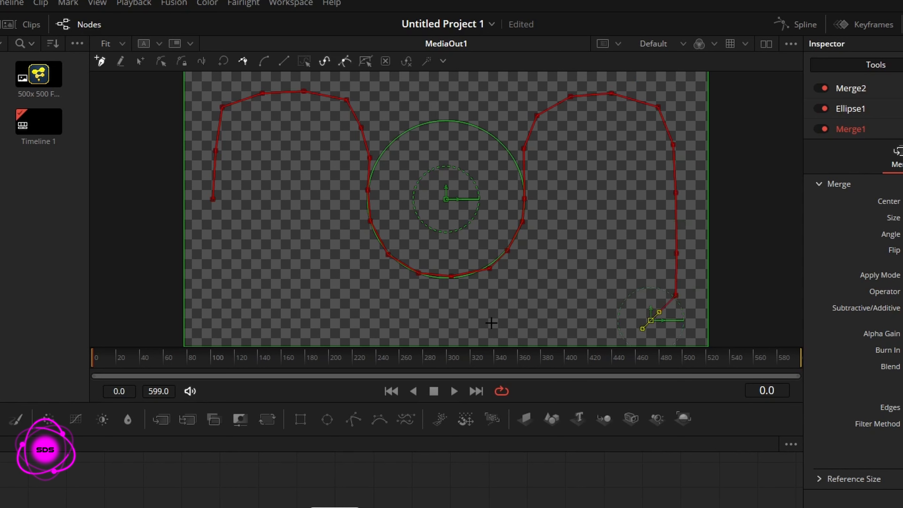
pyautogui.moveTo(279, 322)
pyautogui.mouseDown()
pyautogui.moveTo(246, 319)
pyautogui.moveTo(217, 281)
pyautogui.moveTo(213, 198)
pyautogui.mouseUp()
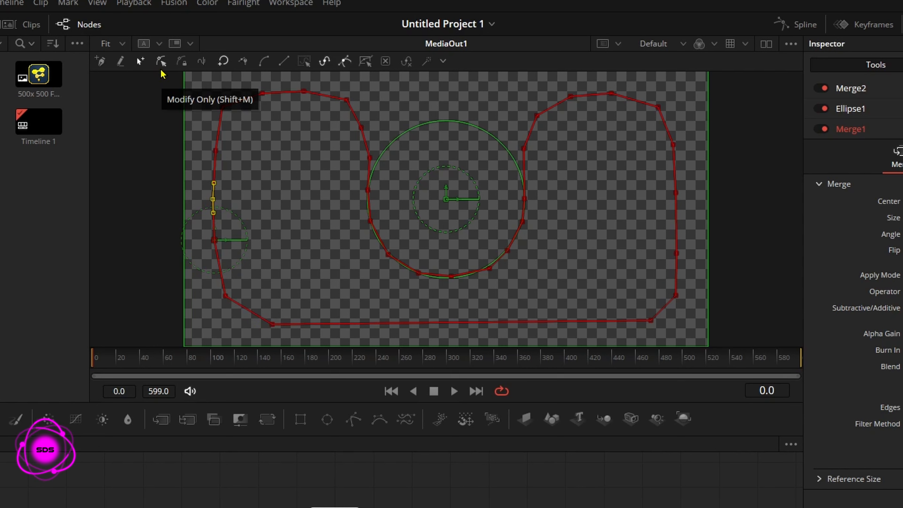
# Raise the path's lower-left point slightly in Modify Only mode, and smooth all points of the path
pyautogui.click(272, 324)
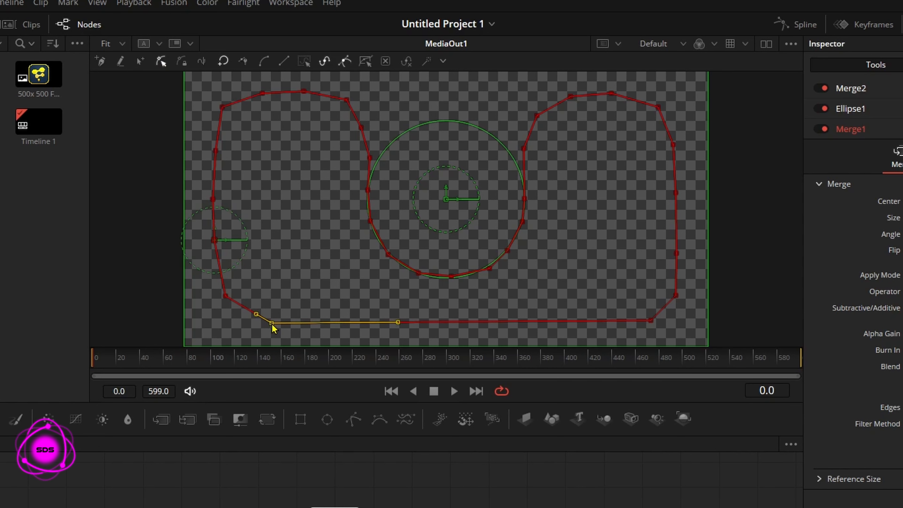
pyautogui.moveTo(272, 324); pyautogui.dragTo(272, 322)
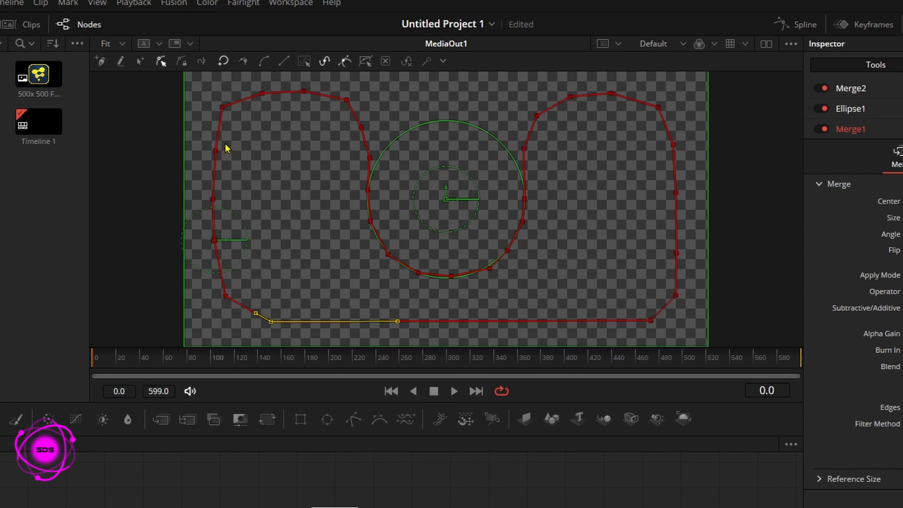
pyautogui.moveTo(193, 75)
pyautogui.mouseDown()
pyautogui.moveTo(331, 112)
pyautogui.moveTo(701, 347)
pyautogui.mouseUp()
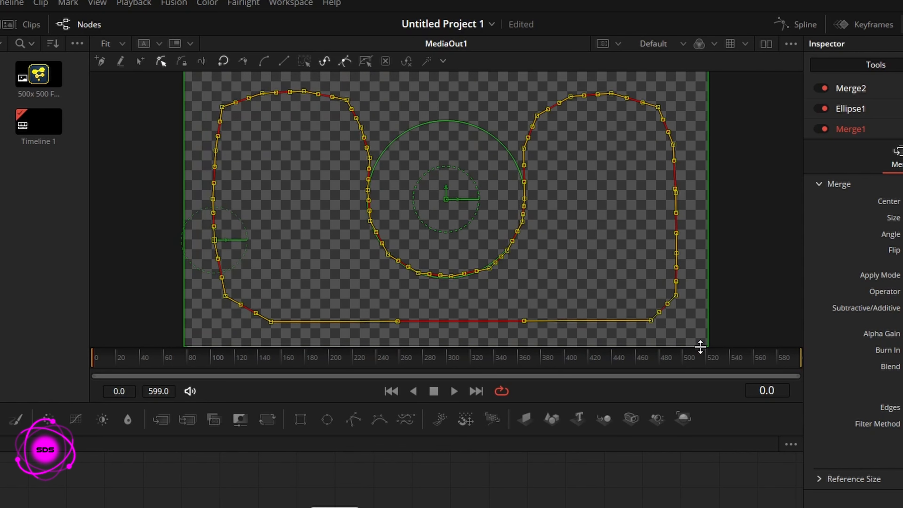
pyautogui.click(263, 64)
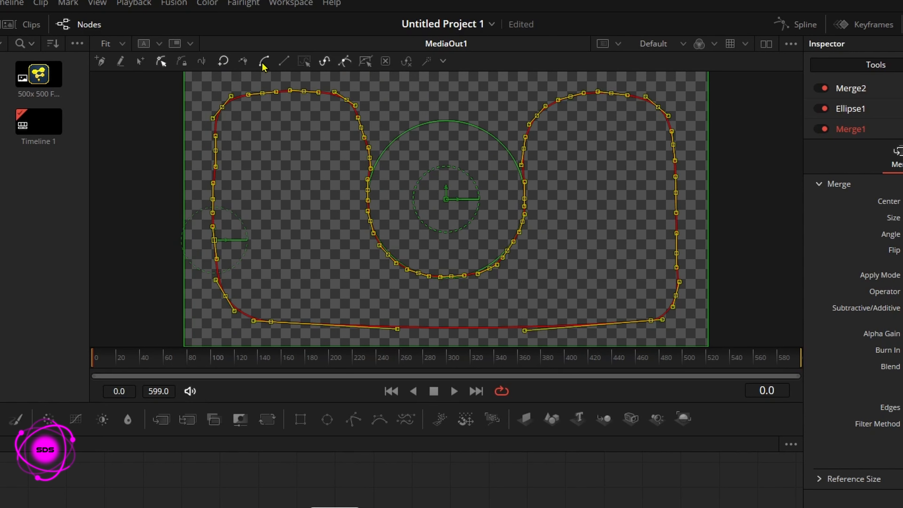
pyautogui.click(263, 142)
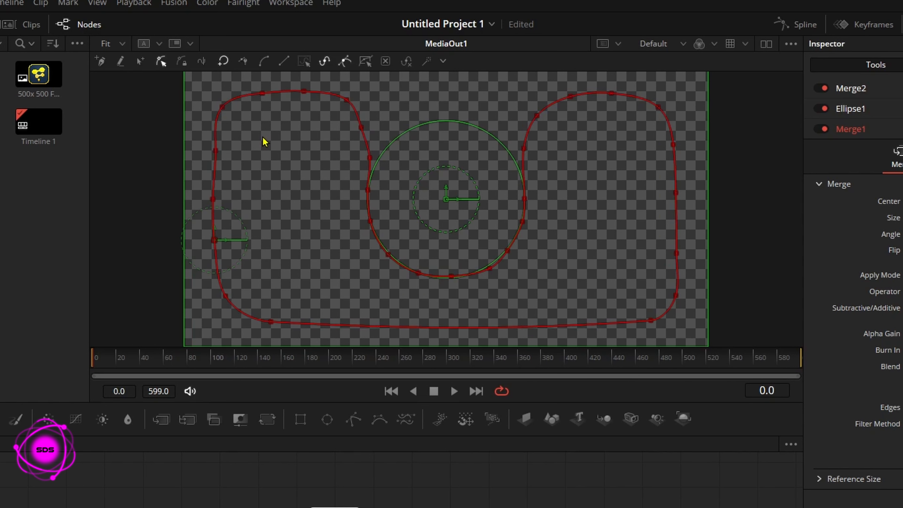
# Fine-tune the path points at the circle's lower right, the upper-left corner and the bend above the circle's left side
pyautogui.click(488, 267)
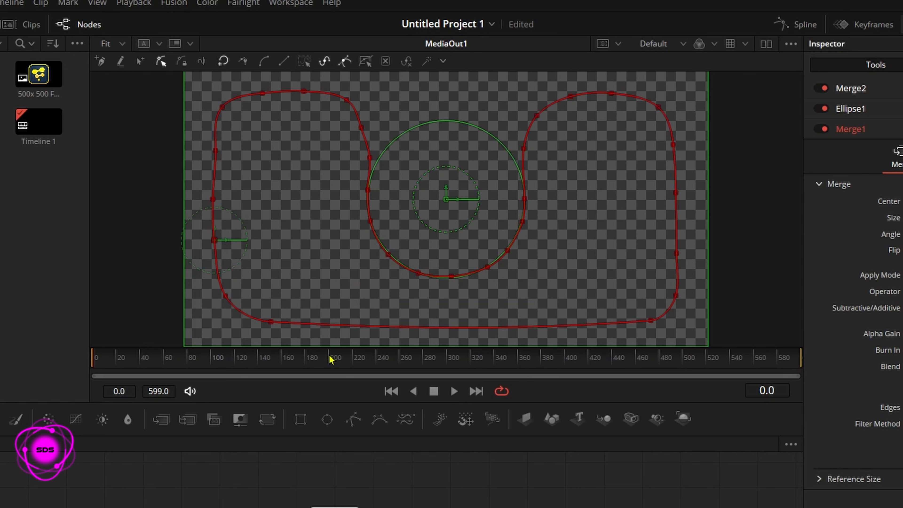
pyautogui.moveTo(189, 83); pyautogui.dragTo(227, 114)
pyautogui.click(246, 124)
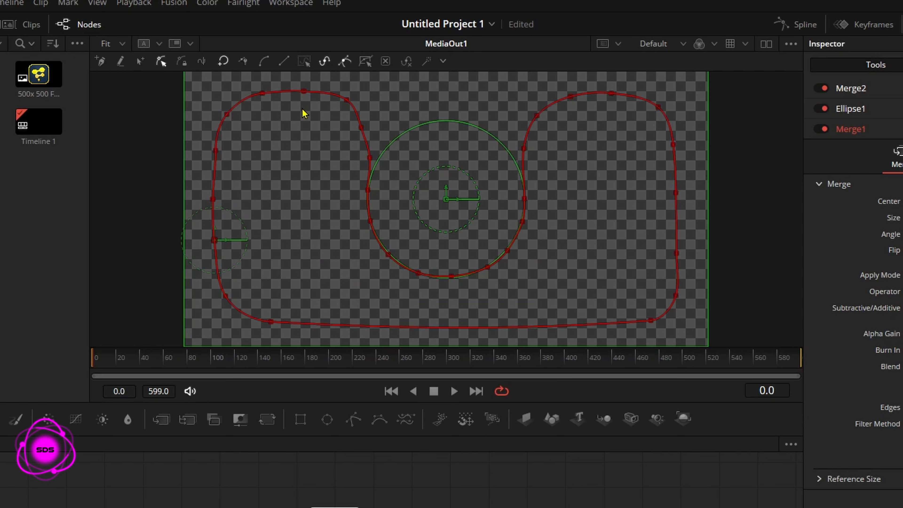
pyautogui.click(346, 100)
pyautogui.moveTo(346, 104); pyautogui.dragTo(344, 107)
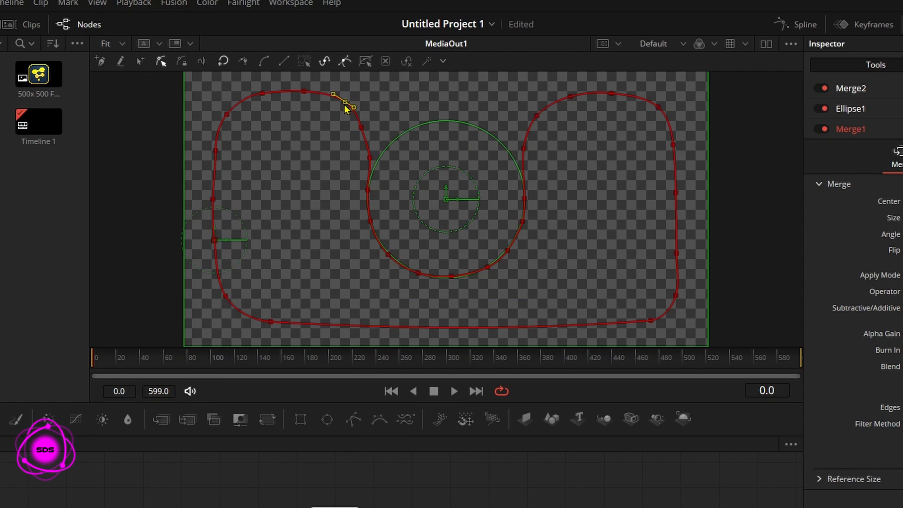
pyautogui.click(327, 140)
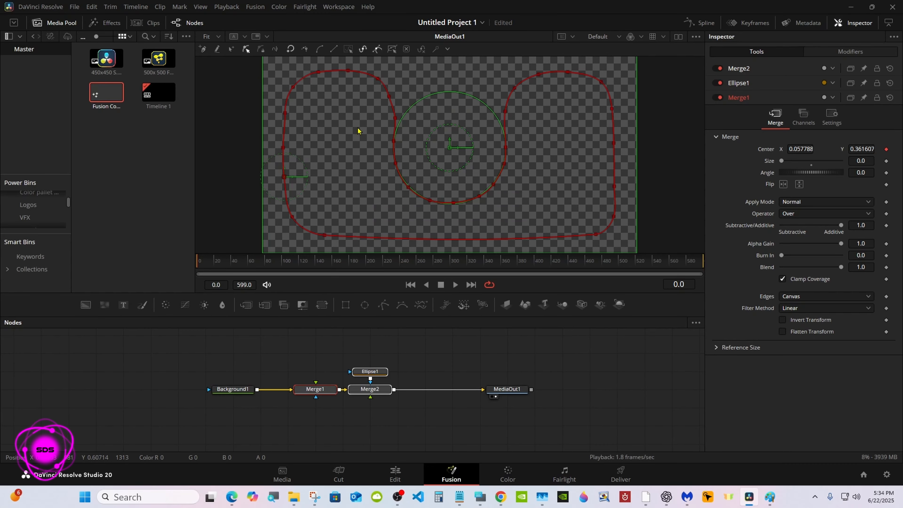
# Connect the 500x500 FS image from the media pool to Merge1's foreground input
pyautogui.click(330, 359)
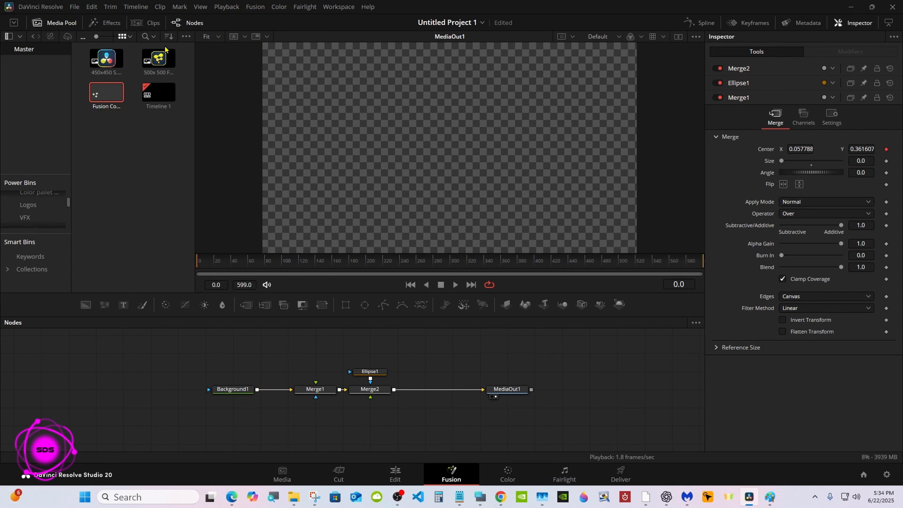
pyautogui.moveTo(159, 59); pyautogui.dragTo(316, 389)
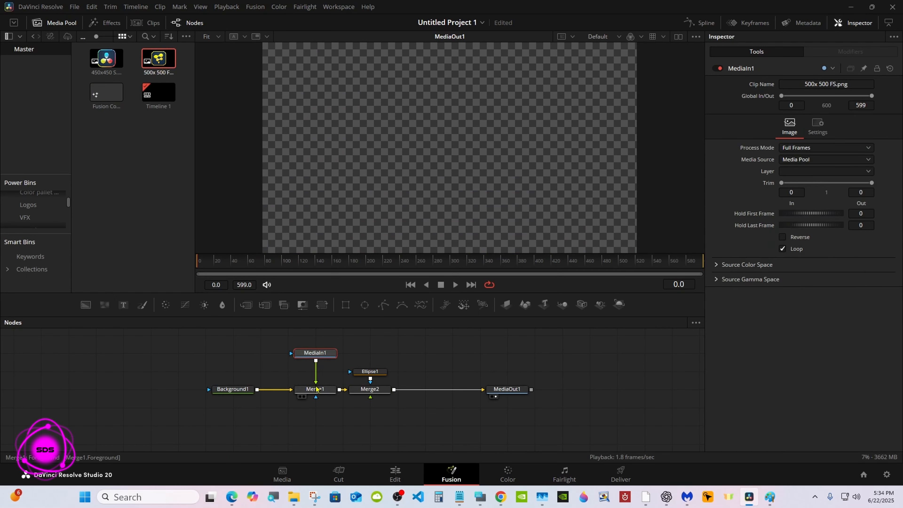
pyautogui.click(316, 388)
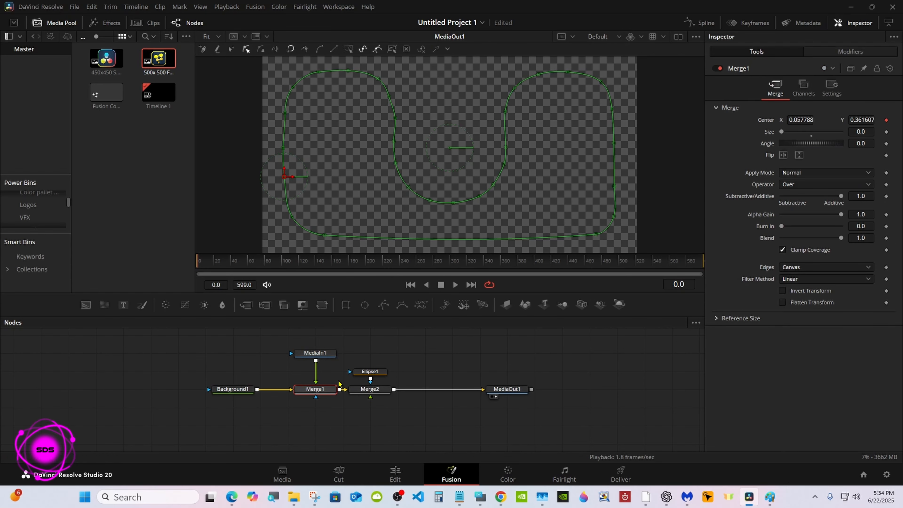
# Disconnect Ellipse1 from Merge2, park it above MediaOut1, and move Merge2 farther along the chain to leave space after Merge1
pyautogui.moveTo(371, 374); pyautogui.dragTo(498, 344)
pyautogui.click(380, 379)
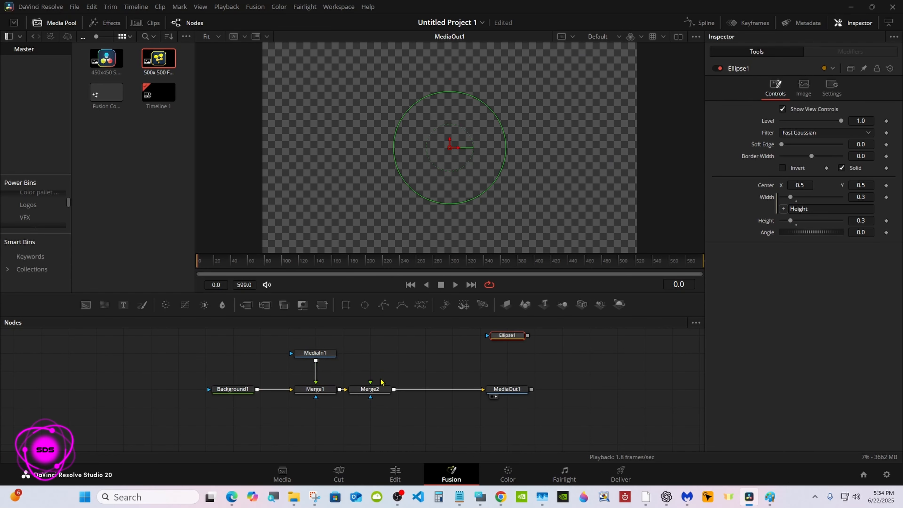
pyautogui.moveTo(372, 383); pyautogui.dragTo(426, 383)
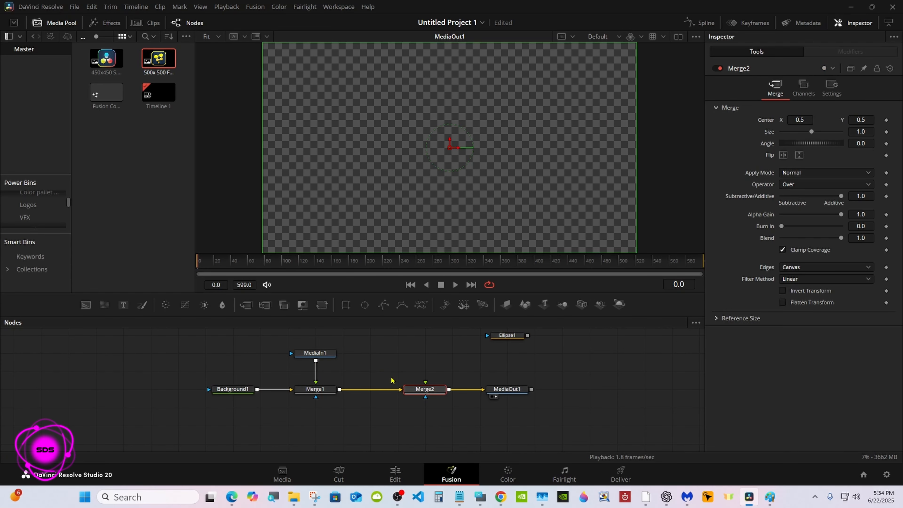
# Set Merge1's Size to 0.35
pyautogui.click(327, 391)
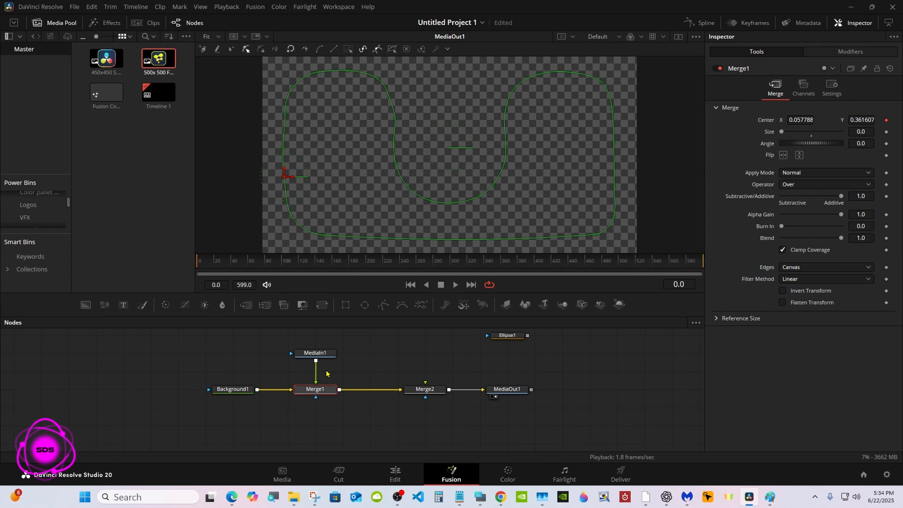
pyautogui.moveTo(781, 132)
pyautogui.mouseDown()
pyautogui.moveTo(789, 131)
pyautogui.moveTo(778, 133)
pyautogui.mouseUp()
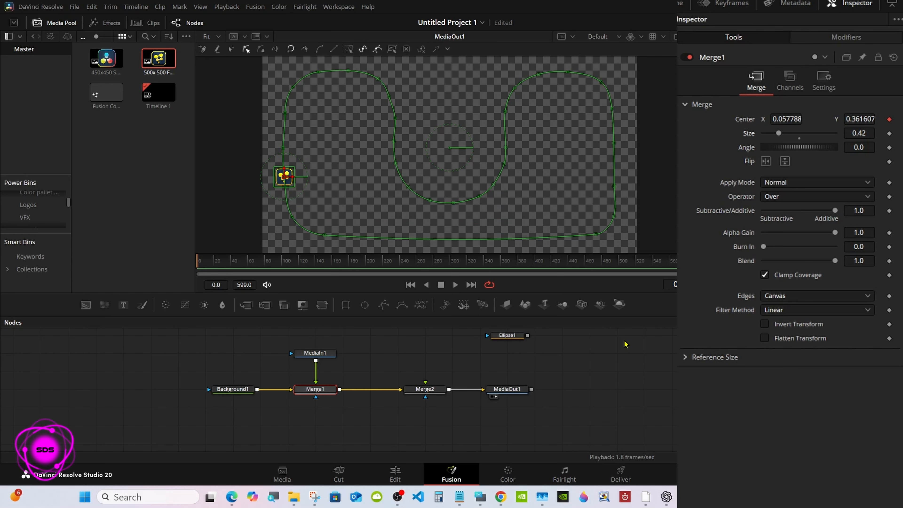
pyautogui.click(479, 497)
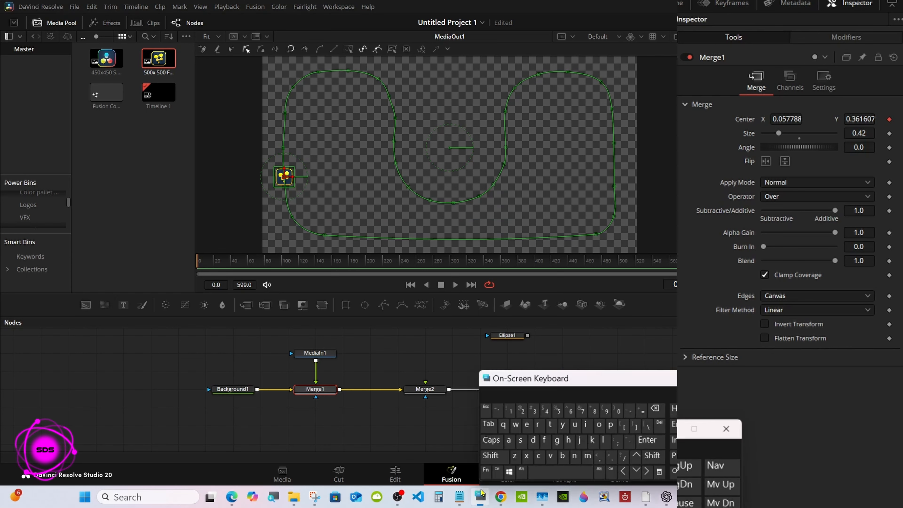
pyautogui.moveTo(547, 377); pyautogui.dragTo(552, 337)
pyautogui.click(859, 133)
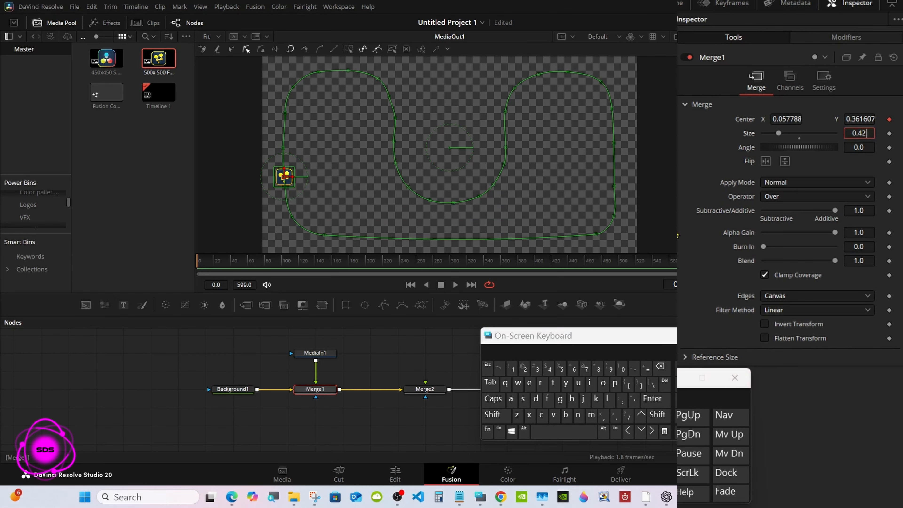
pyautogui.click(660, 366)
pyautogui.click(659, 366)
pyautogui.click(538, 368)
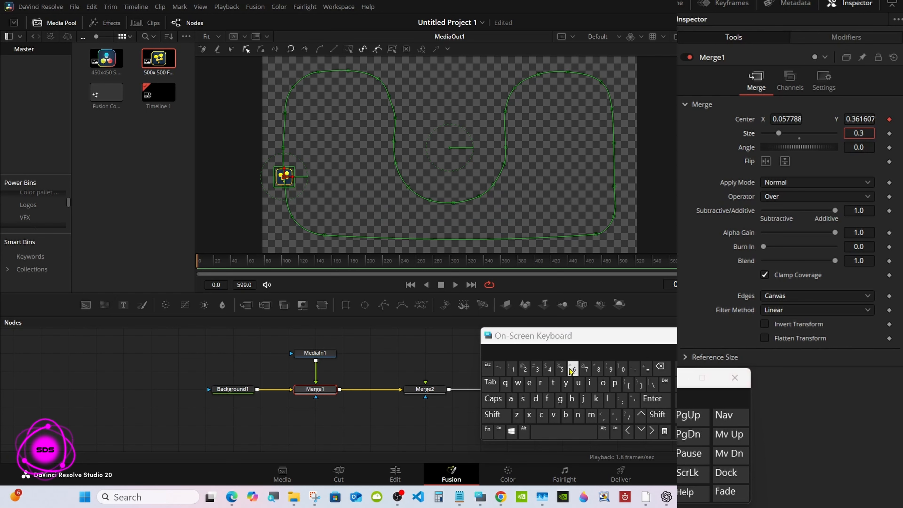
pyautogui.click(561, 369)
pyautogui.click(652, 399)
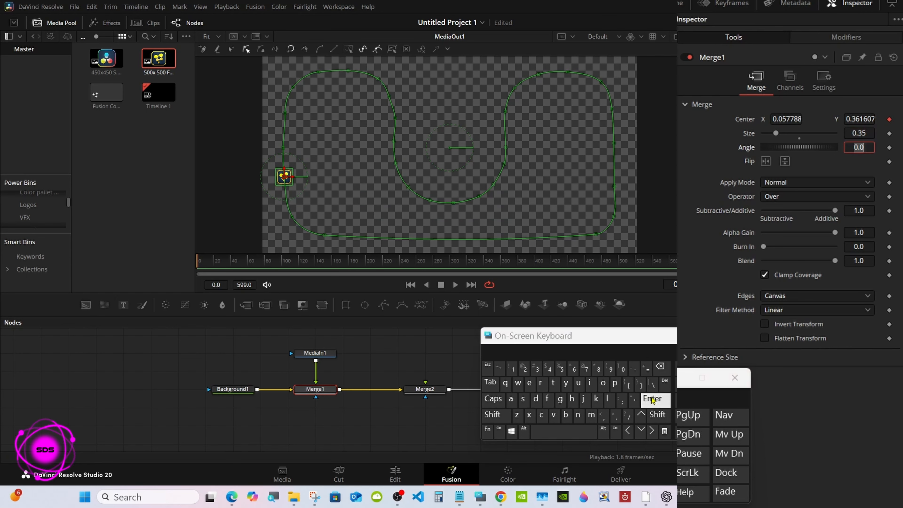
pyautogui.moveTo(562, 337); pyautogui.dragTo(562, 360)
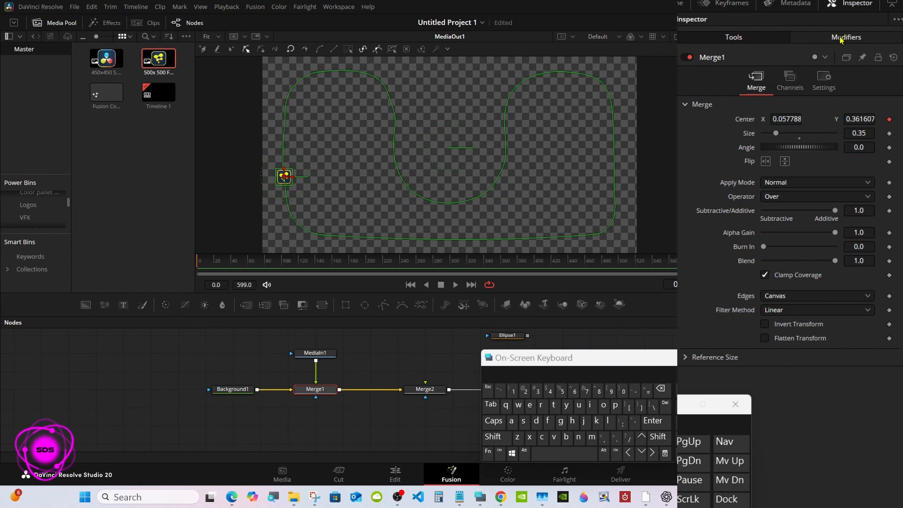
# Remove the keyframe from Path1's Displacement, modify it with Anim Curves, and scrub through the timeline to check the motion
pyautogui.click(841, 40)
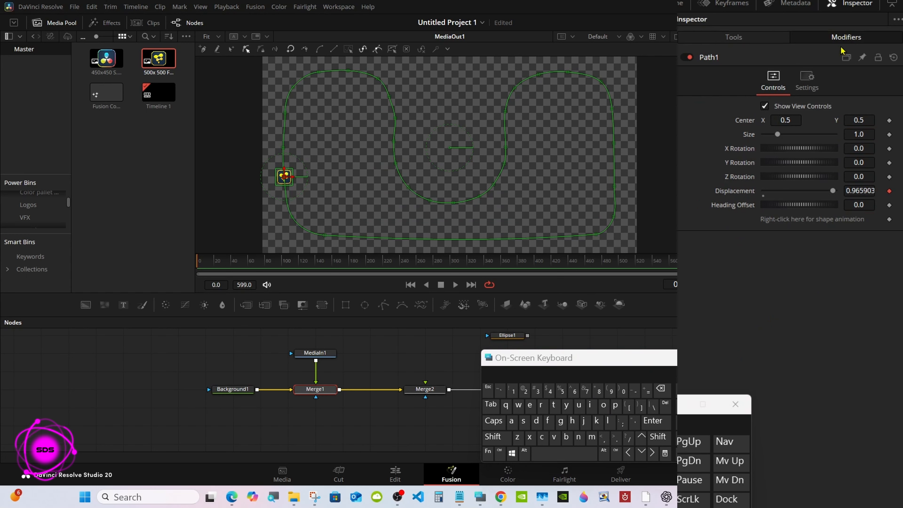
pyautogui.click(890, 191)
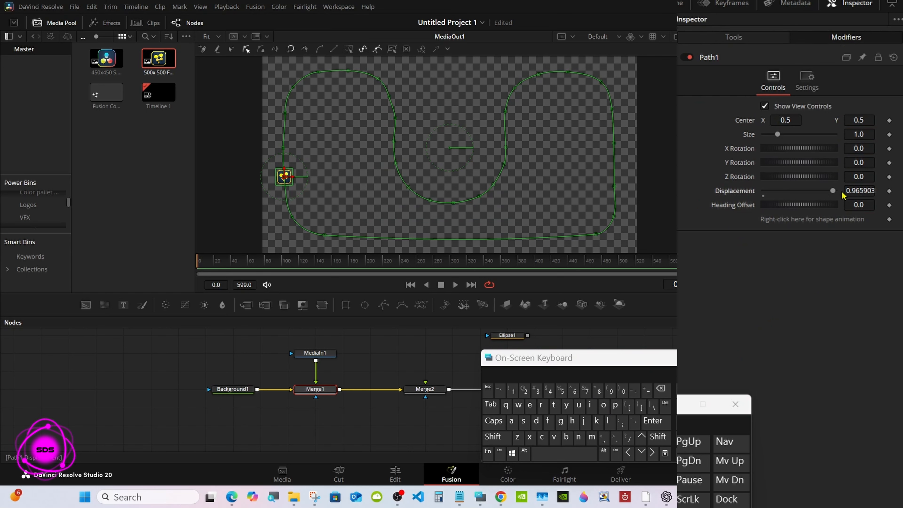
pyautogui.rightClick(748, 195)
pyautogui.moveTo(770, 245)
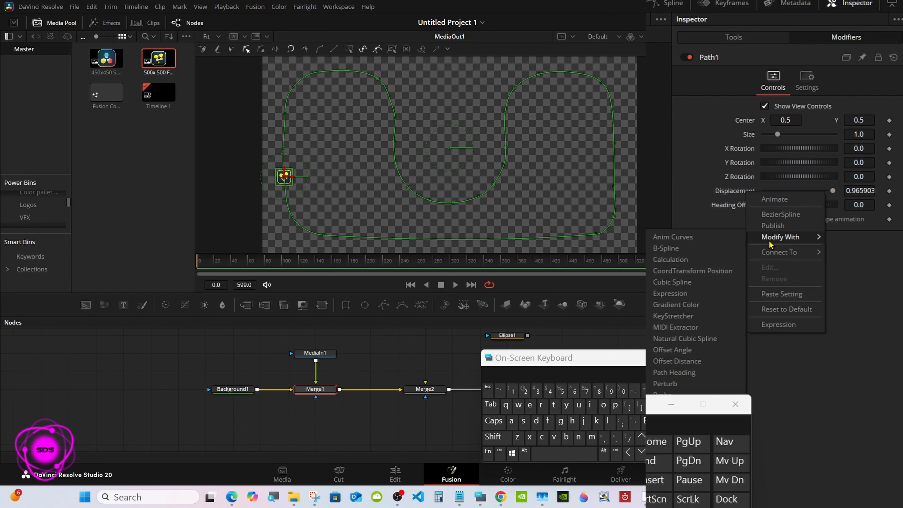
pyautogui.click(692, 240)
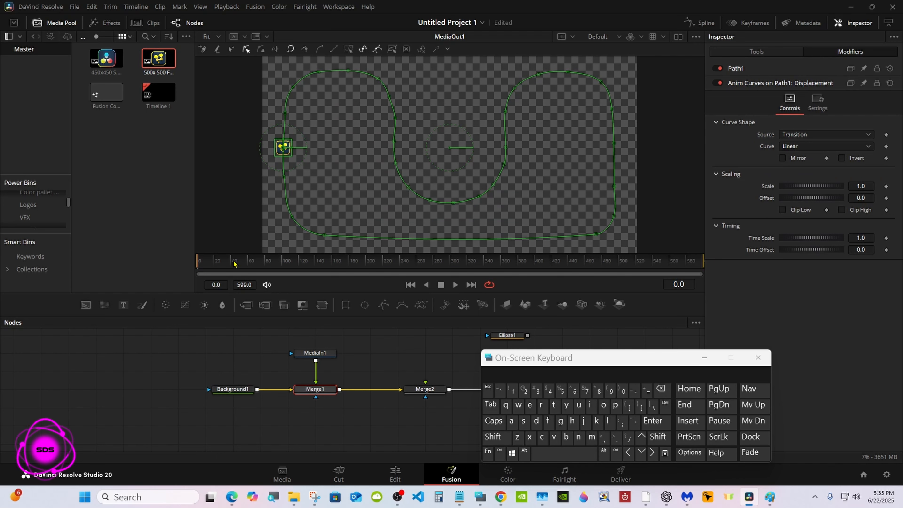
pyautogui.click(216, 260)
pyautogui.moveTo(216, 262); pyautogui.dragTo(378, 261)
pyautogui.moveTo(543, 261); pyautogui.dragTo(198, 285)
# Add a Duplicate node between Merge1 and Merge2
pyautogui.moveTo(513, 360); pyautogui.dragTo(573, 357)
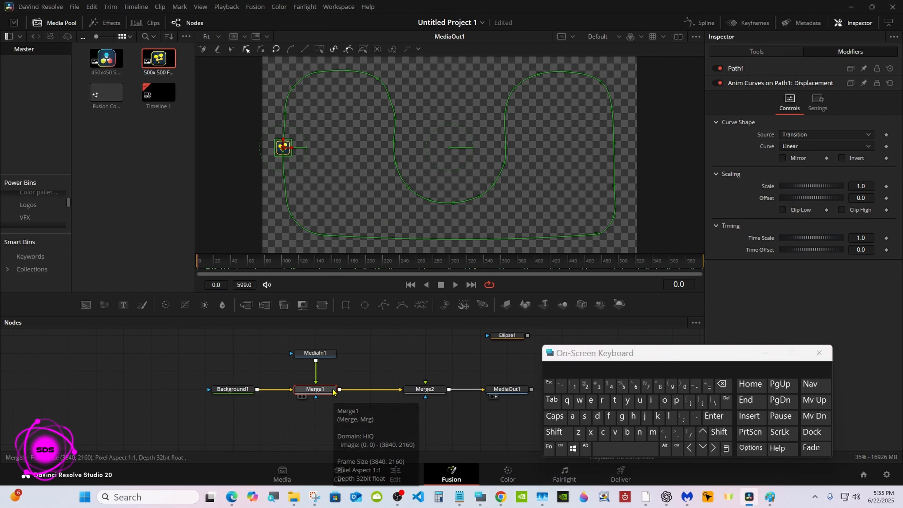
pyautogui.click(548, 435)
pyautogui.click(626, 449)
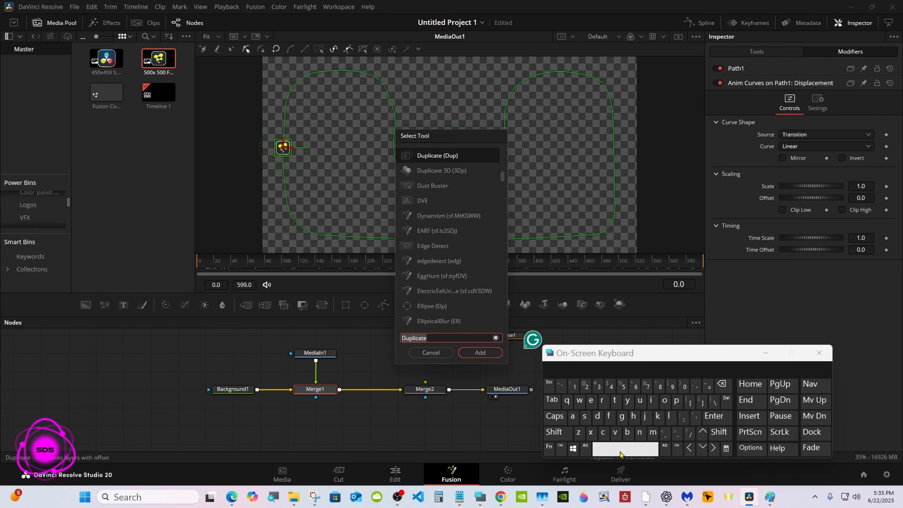
pyautogui.click(479, 352)
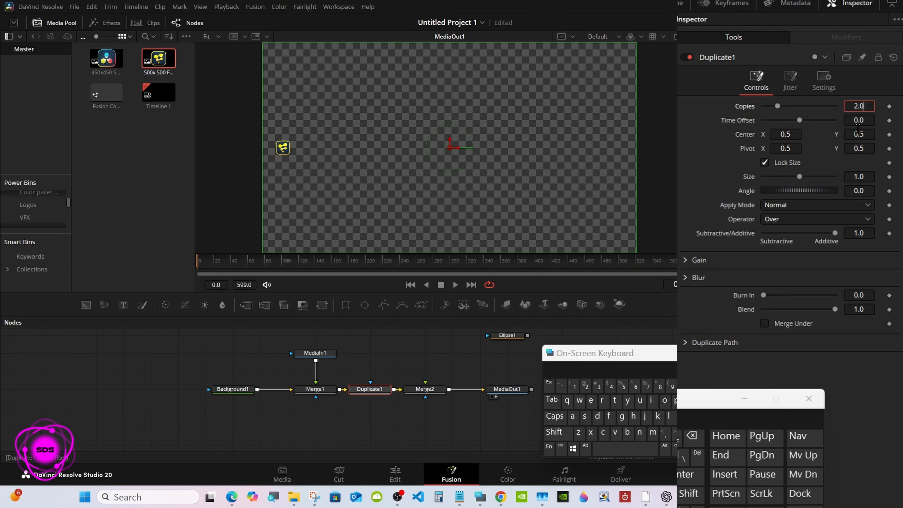
# Set Duplicate1's Copies to 15
pyautogui.click(691, 435)
pyautogui.click(691, 435)
pyautogui.click(692, 435)
pyautogui.click(574, 386)
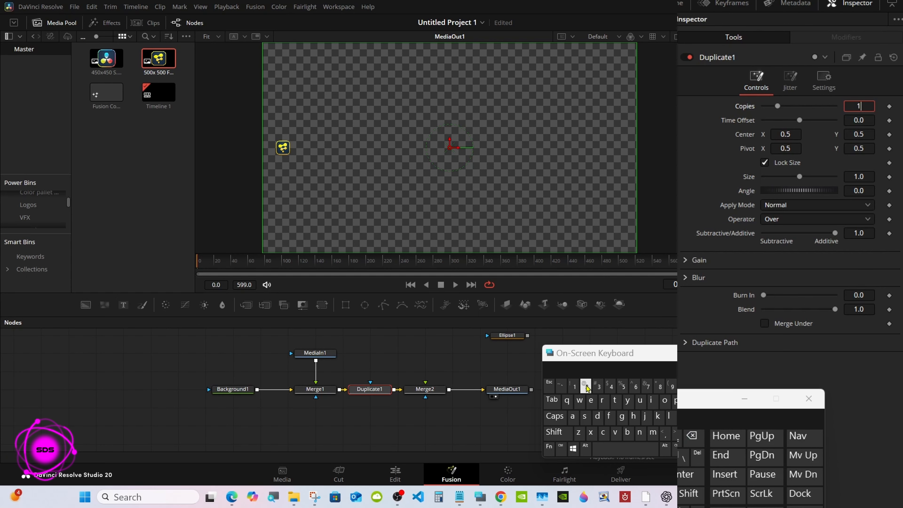
pyautogui.click(622, 387)
pyautogui.click(690, 475)
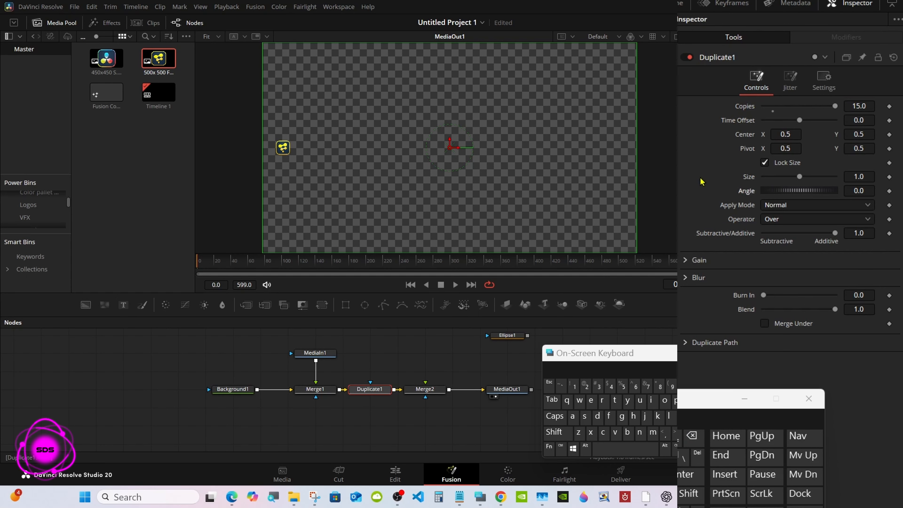
# Modify Duplicate1's Time Offset with Anim Curves and move the playhead to about frame 55
pyautogui.rightClick(735, 122)
pyautogui.moveTo(759, 169)
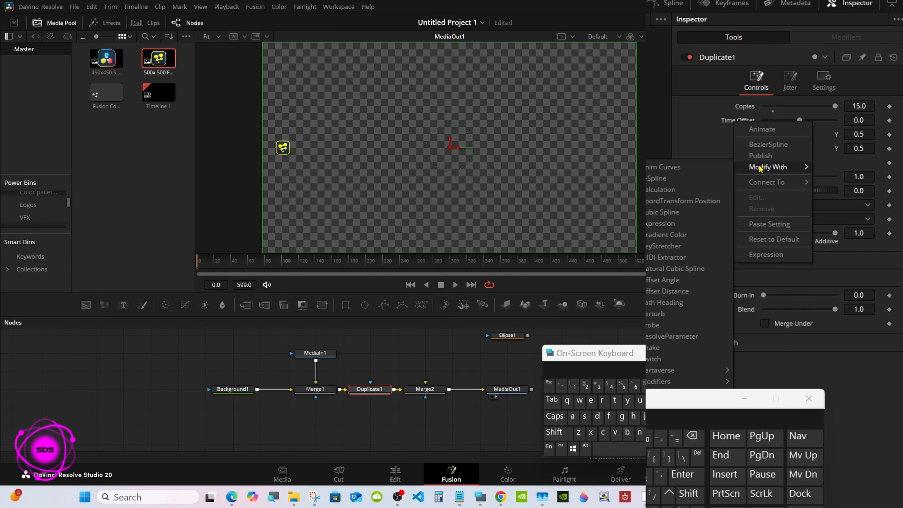
pyautogui.click(708, 168)
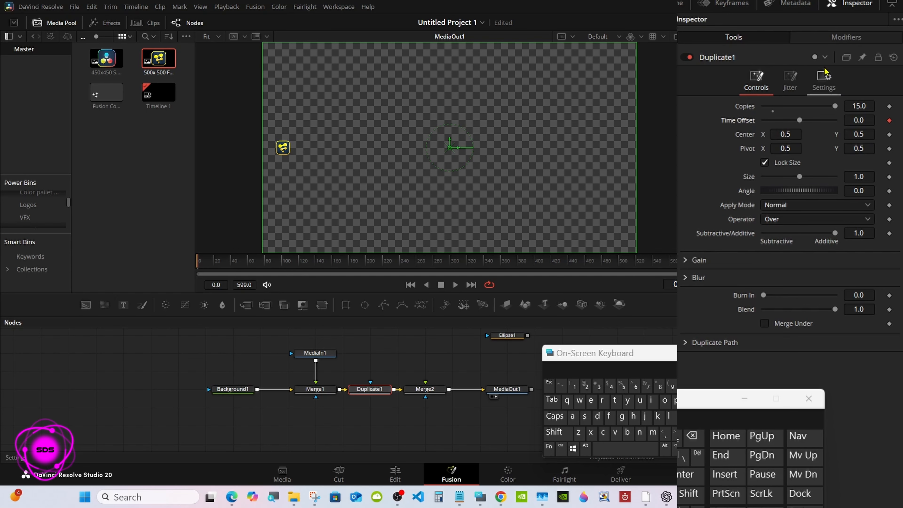
pyautogui.click(844, 38)
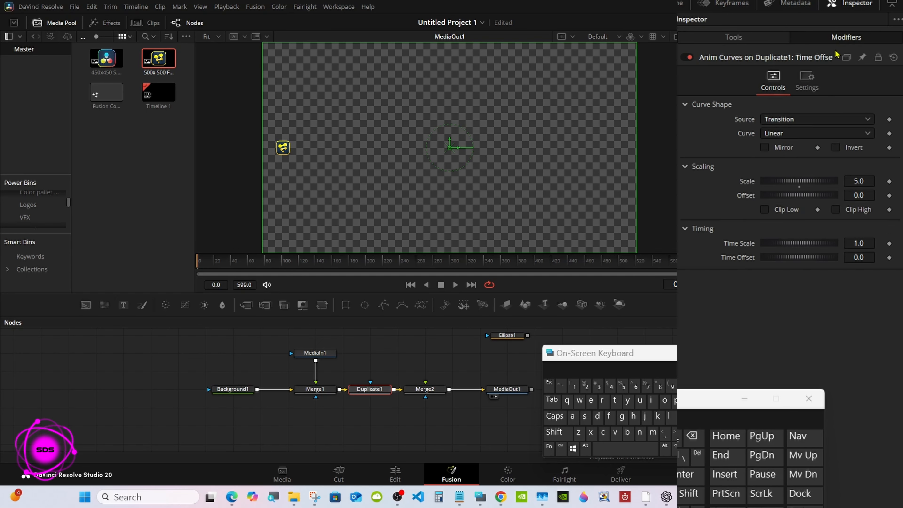
pyautogui.moveTo(227, 263); pyautogui.dragTo(246, 264)
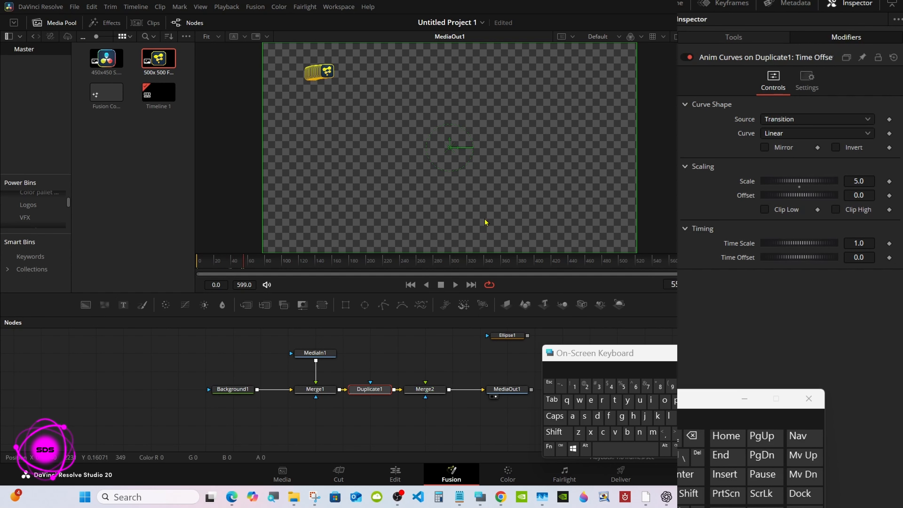
# Switch the Time Offset curve to Custom and shape it as a trapezoid that rises, holds flat near the maximum, and falls at the end
pyautogui.click(781, 134)
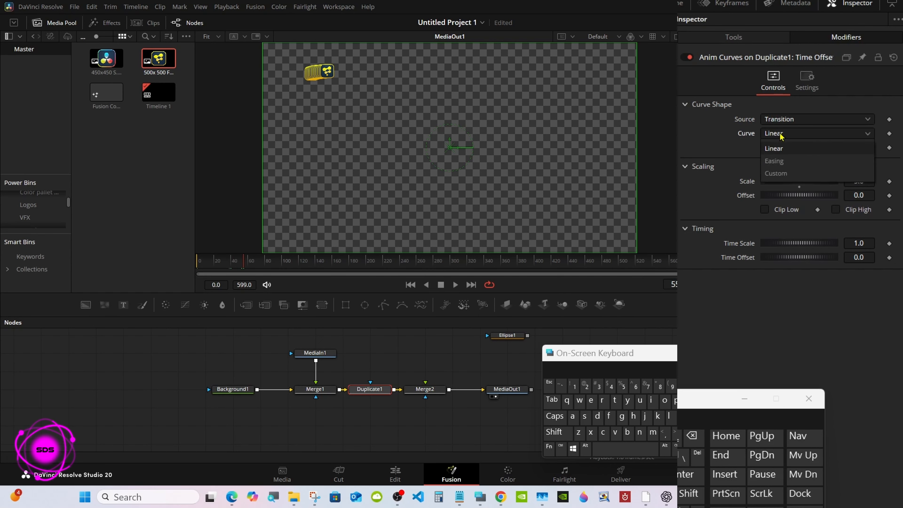
pyautogui.click(780, 179)
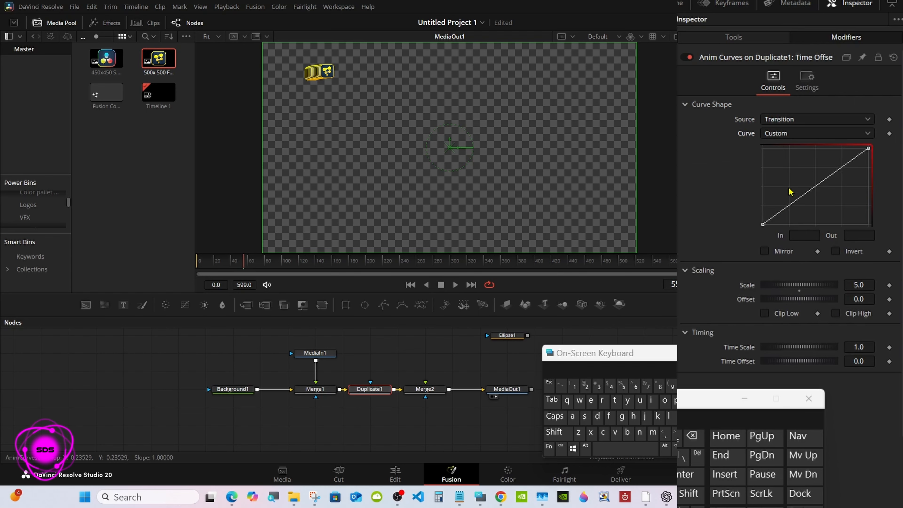
pyautogui.moveTo(798, 199); pyautogui.dragTo(790, 151)
pyautogui.moveTo(869, 150); pyautogui.dragTo(867, 219)
pyautogui.moveTo(838, 194); pyautogui.dragTo(844, 150)
pyautogui.click(808, 182)
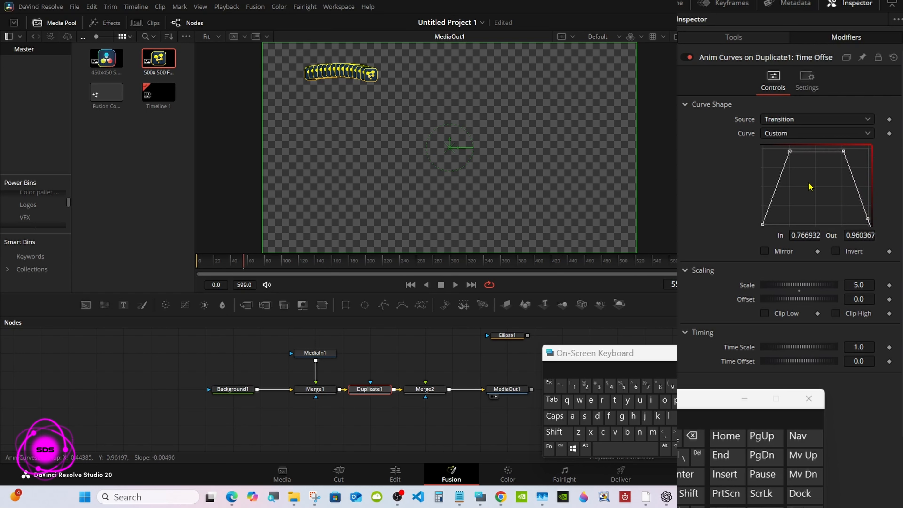
# Set the first upper point of the Time Offset curve to In 0.25 and Out 1
pyautogui.click(789, 153)
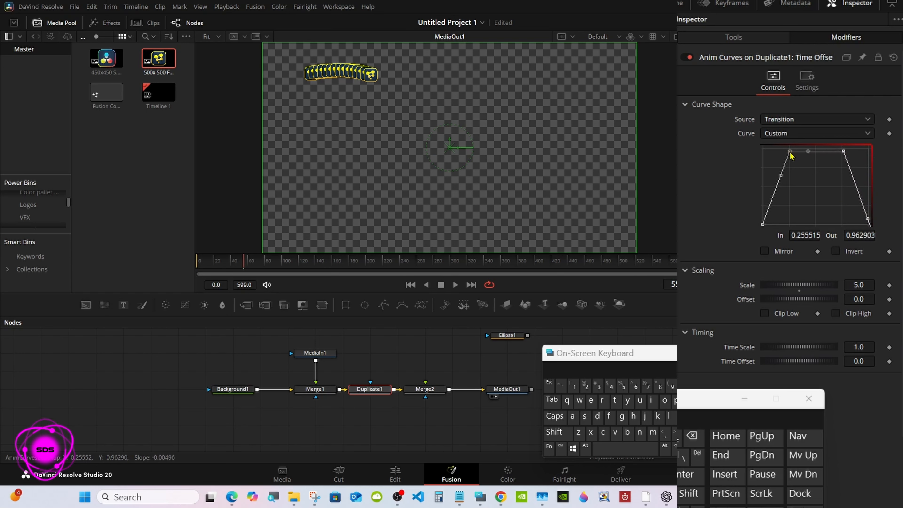
pyautogui.click(806, 231)
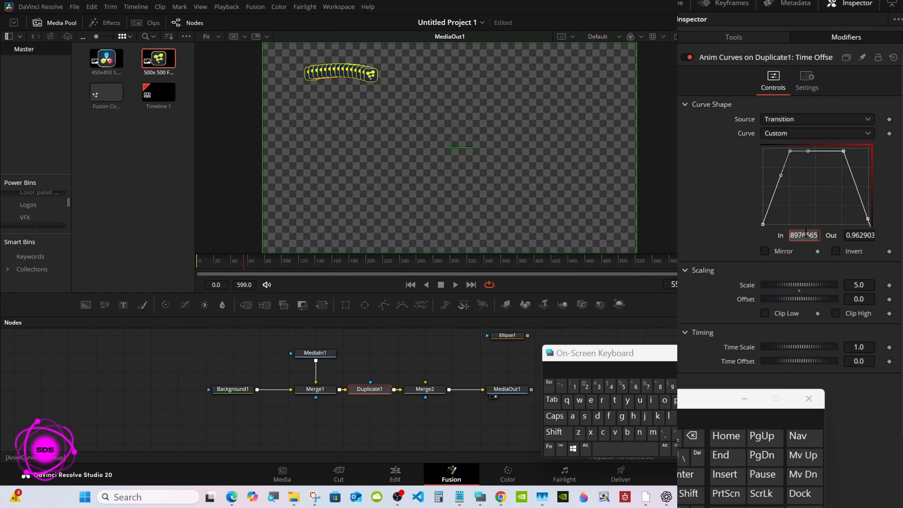
pyautogui.write('.25')
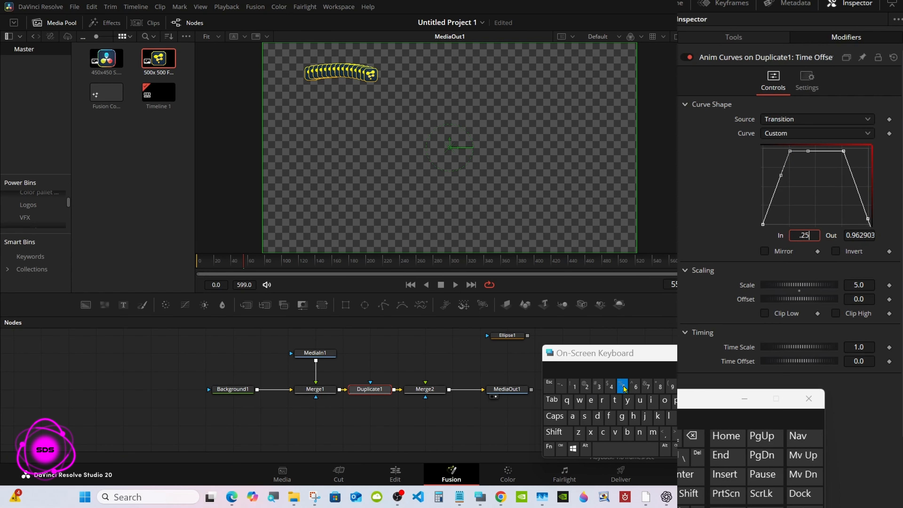
pyautogui.click(685, 475)
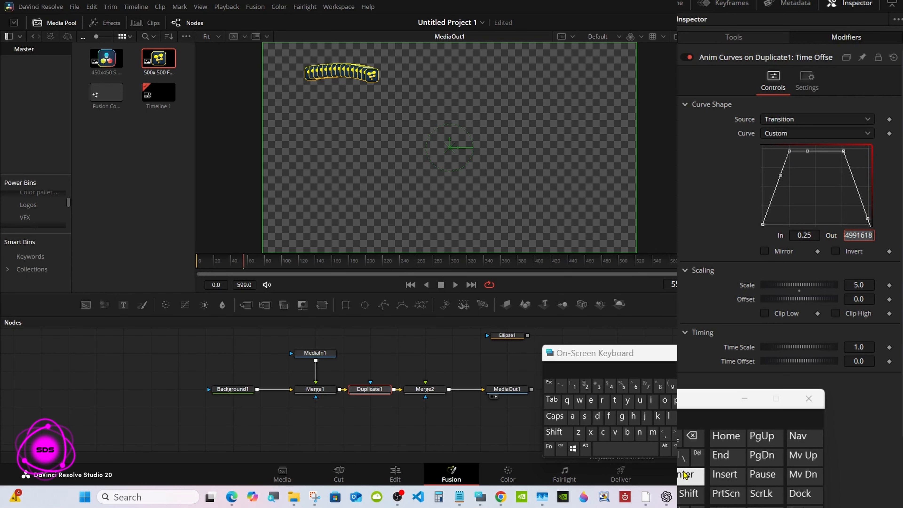
pyautogui.write('1')
pyautogui.click(685, 476)
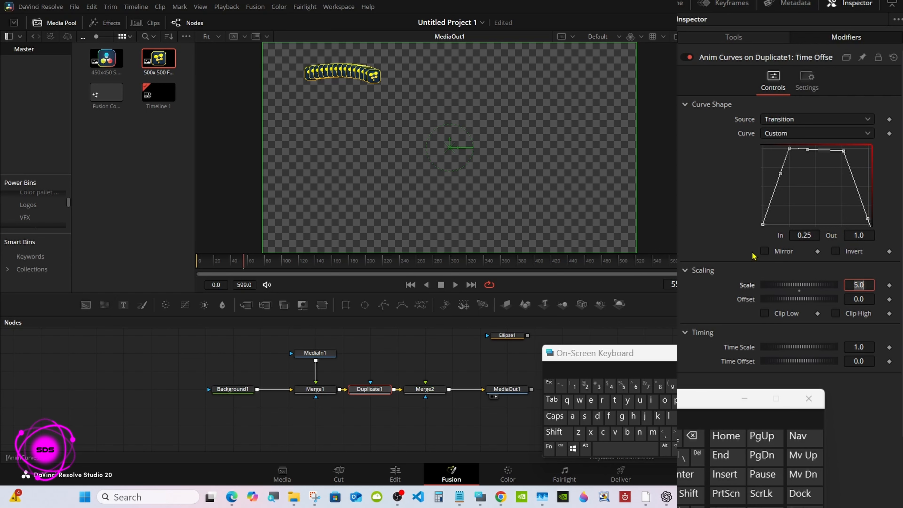
# Set the second upper point of the Time Offset curve to In 0.75 and Out 1
pyautogui.click(843, 151)
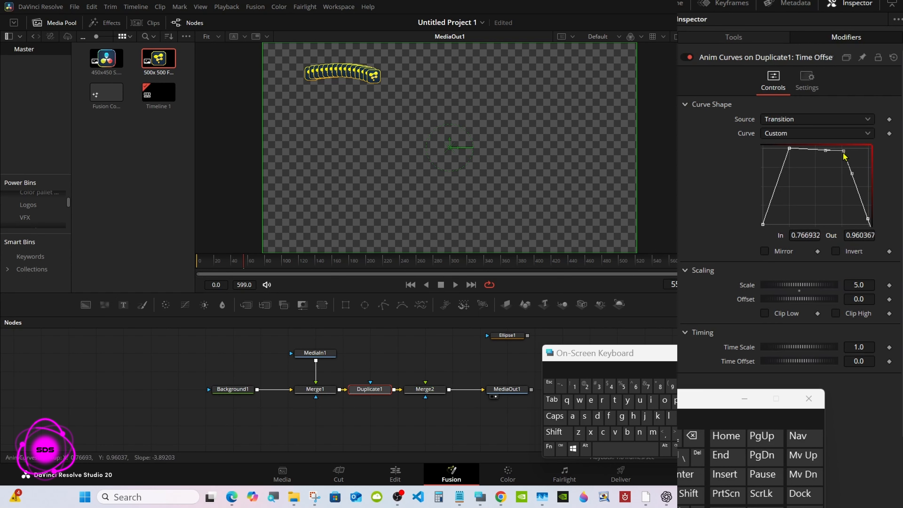
pyautogui.click(802, 231)
pyautogui.write('.75')
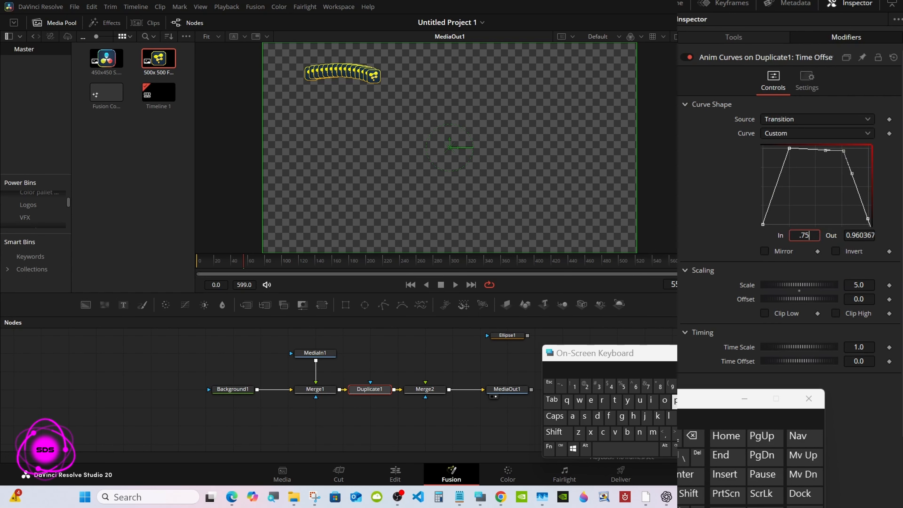
pyautogui.click(685, 475)
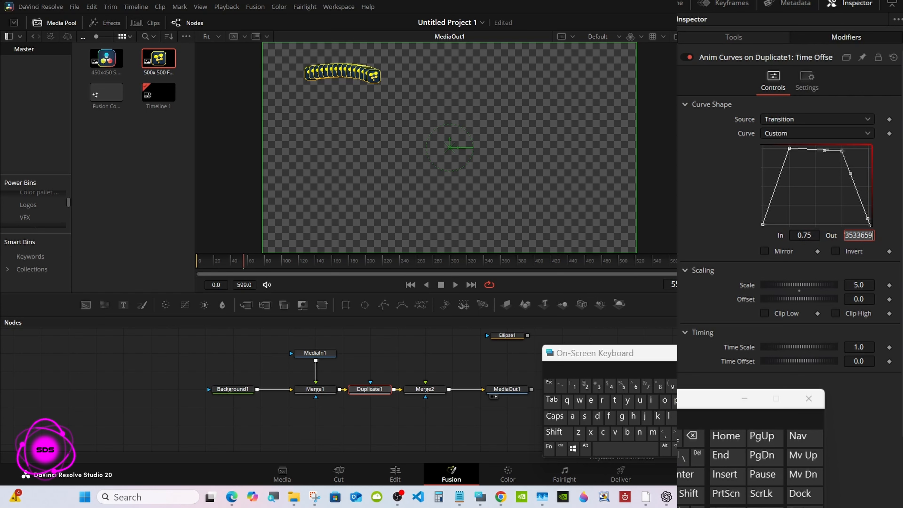
pyautogui.write('0')
pyautogui.click(685, 475)
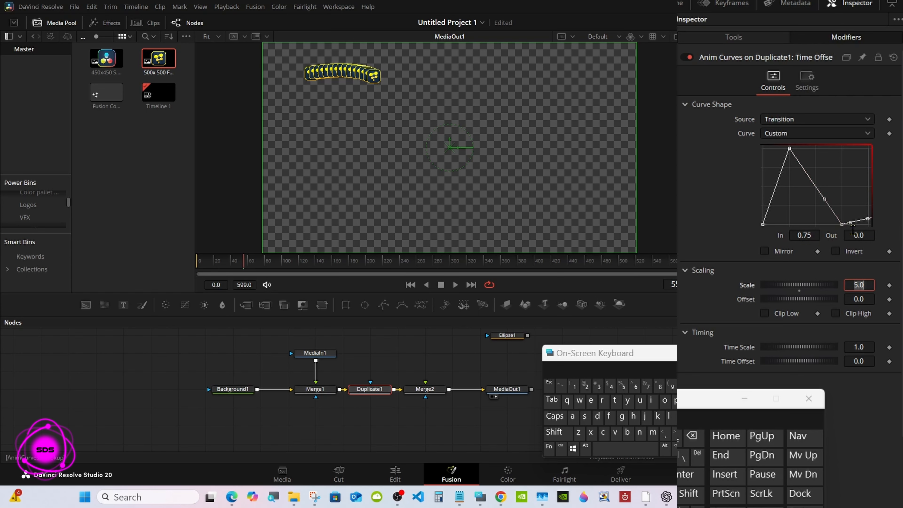
pyautogui.click(858, 235)
pyautogui.write('1')
pyautogui.click(685, 475)
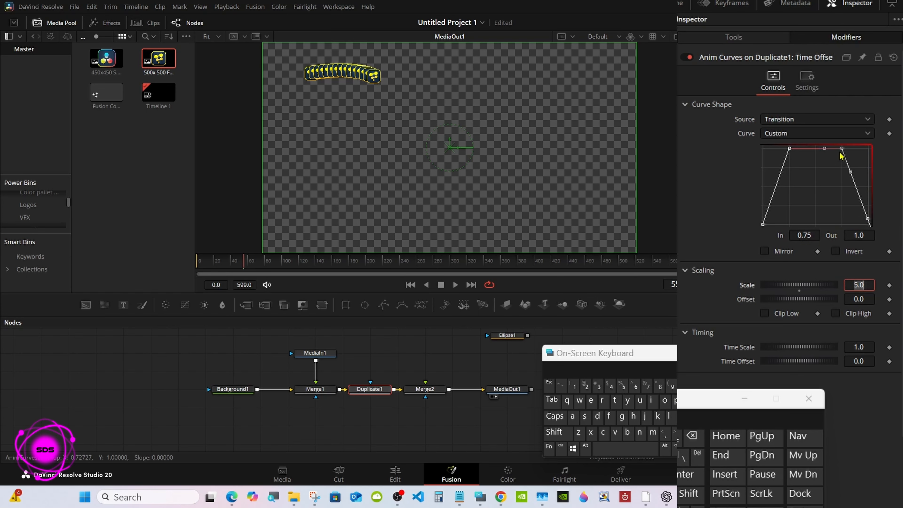
pyautogui.click(859, 235)
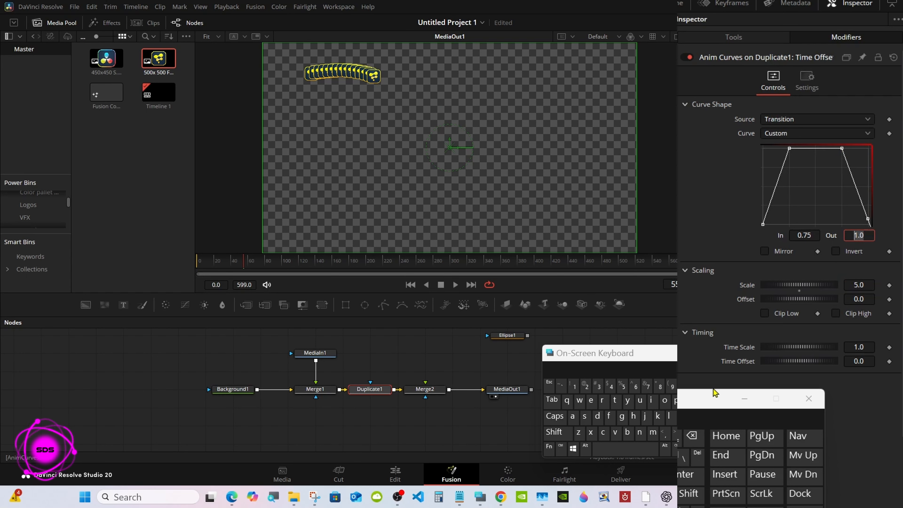
pyautogui.click(577, 386)
pyautogui.click(685, 475)
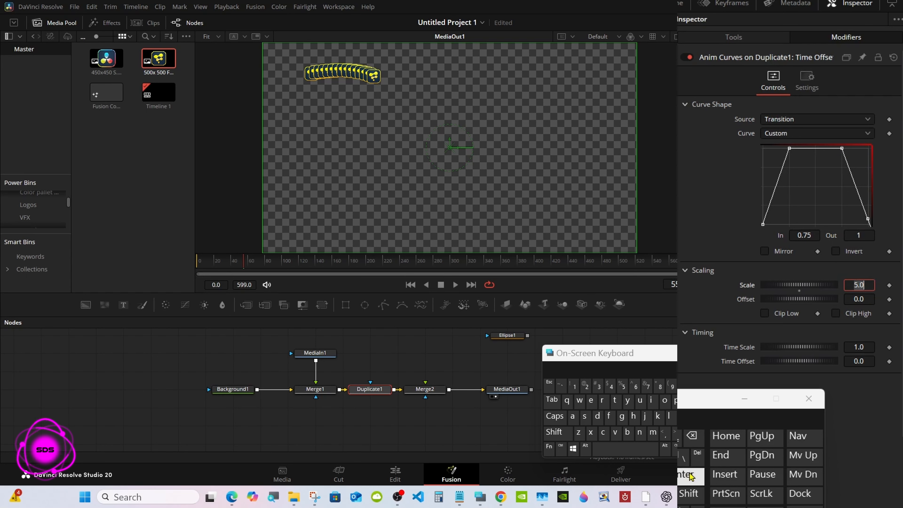
pyautogui.click(708, 206)
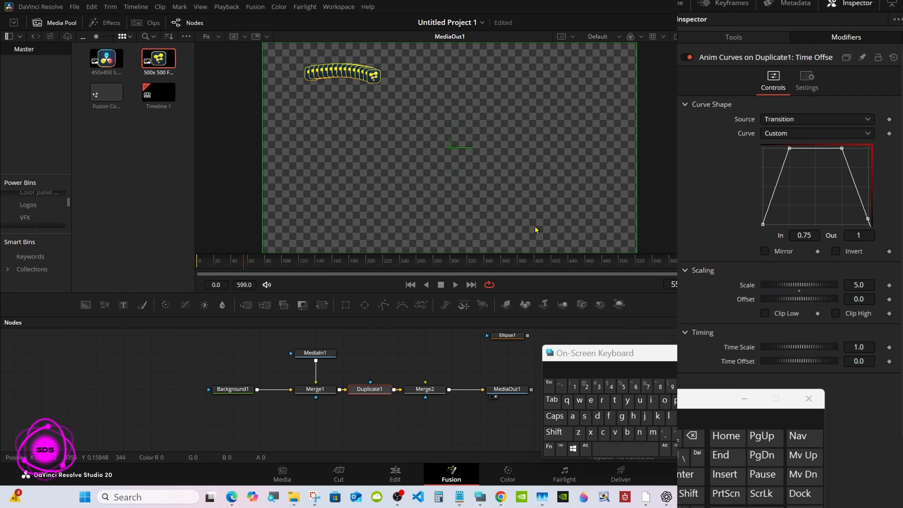
# Scrub from the first frame to frame 599 to examine how the duplicated icons spread out and regroup along the path
pyautogui.click(200, 262)
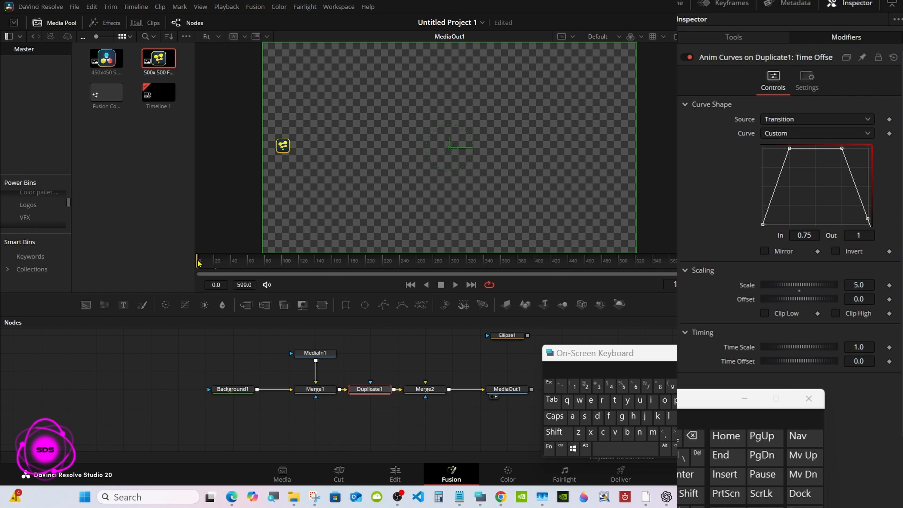
pyautogui.click(203, 262)
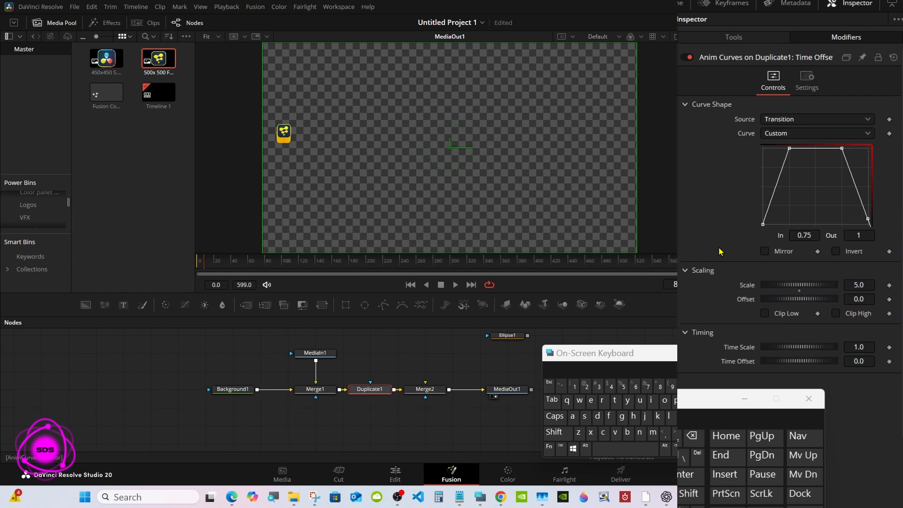
pyautogui.moveTo(230, 263); pyautogui.dragTo(273, 262)
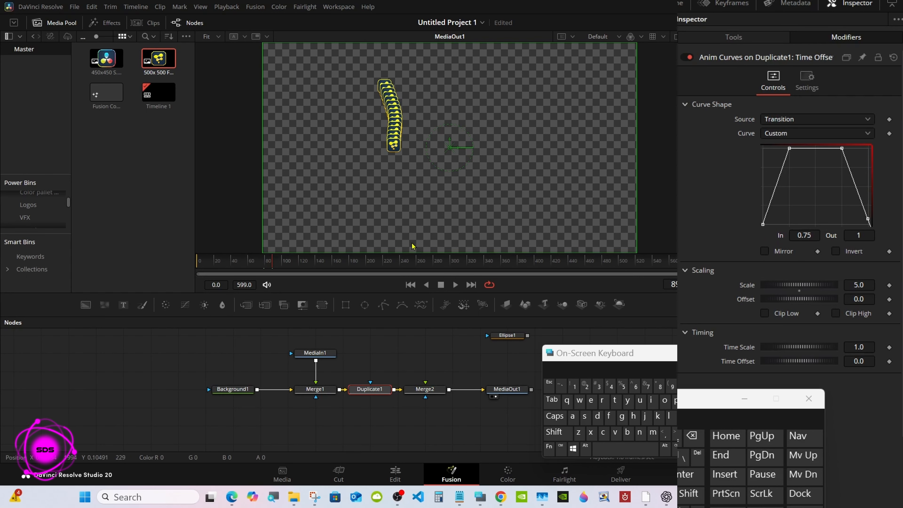
pyautogui.click(490, 262)
pyautogui.moveTo(493, 262); pyautogui.dragTo(633, 260)
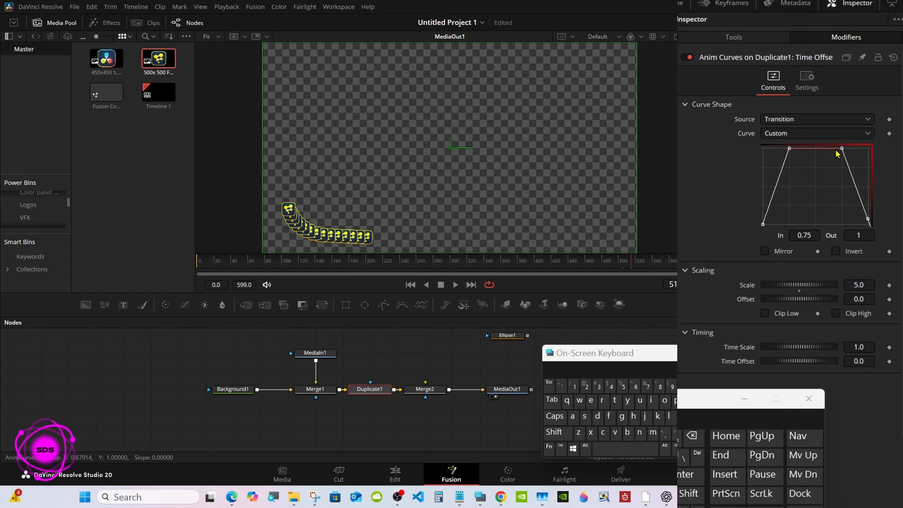
pyautogui.moveTo(672, 265); pyautogui.dragTo(702, 263)
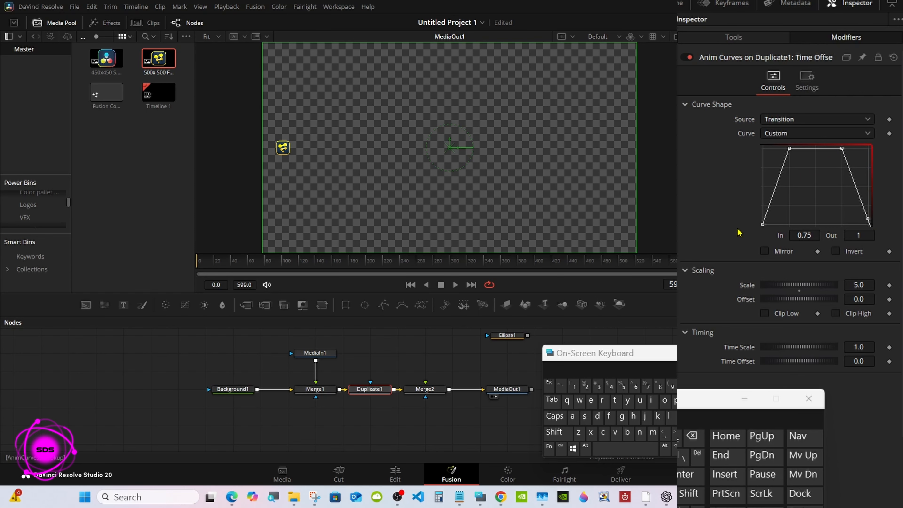
# Copy Merge1 and Duplicate1 together and paste them as a second branch below the originals
pyautogui.moveTo(633, 357); pyautogui.dragTo(691, 356)
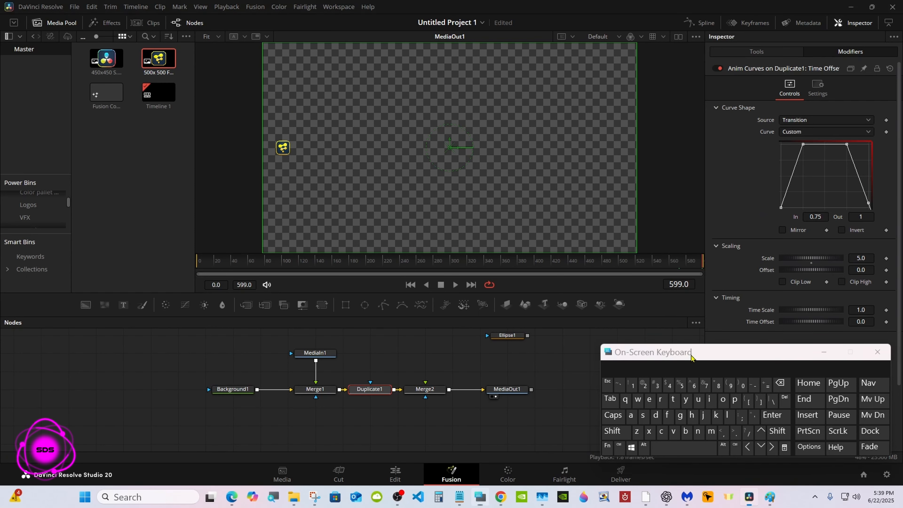
pyautogui.moveTo(446, 316); pyautogui.dragTo(444, 270)
pyautogui.click(429, 311)
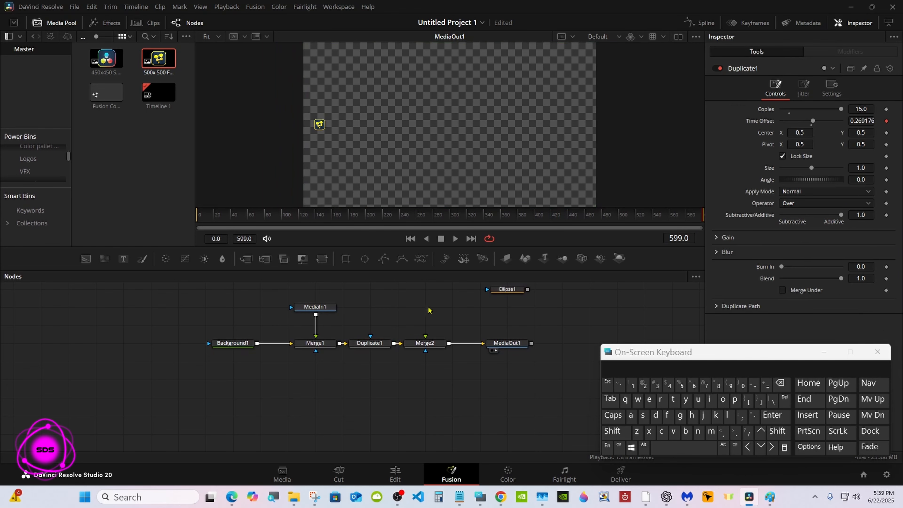
pyautogui.moveTo(284, 335); pyautogui.dragTo(368, 352)
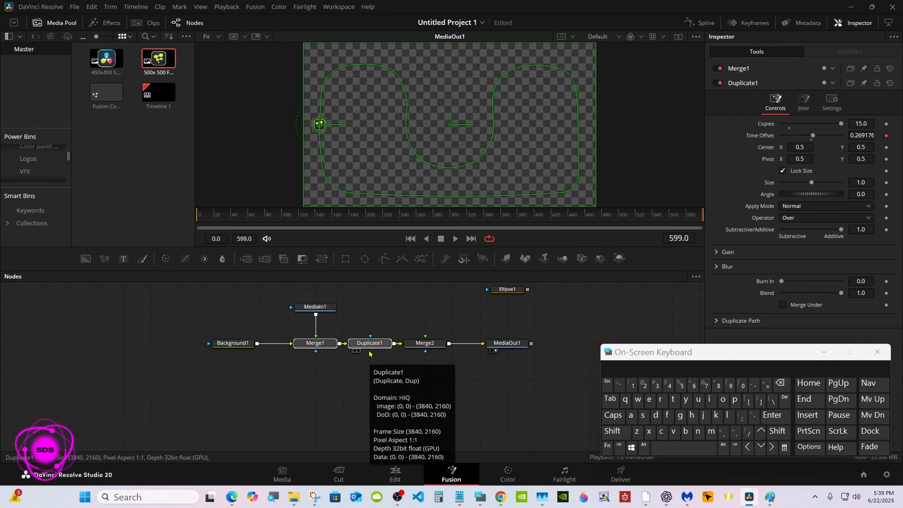
pyautogui.rightClick(369, 353)
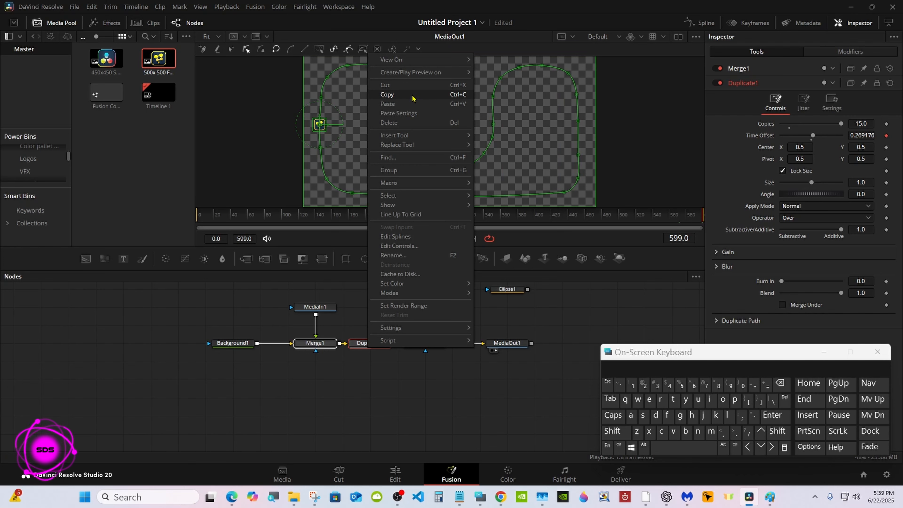
pyautogui.click(413, 97)
pyautogui.click(368, 384)
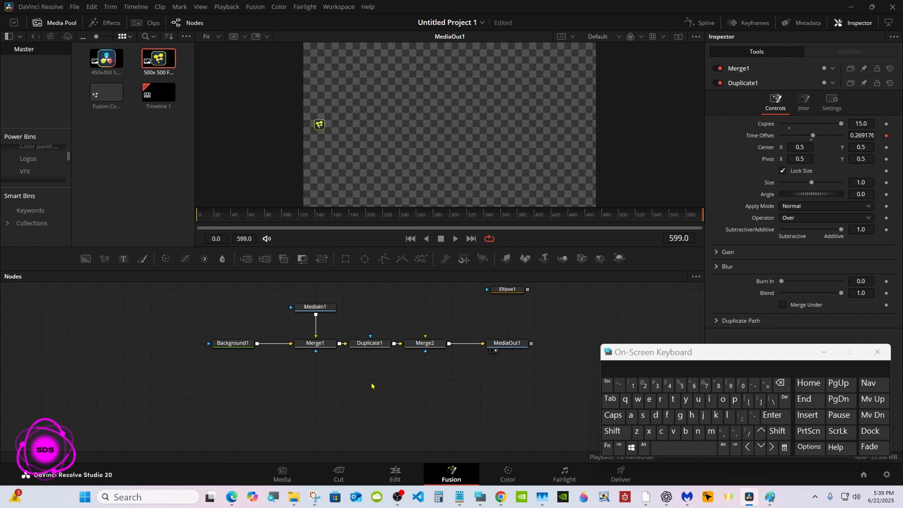
pyautogui.rightClick(371, 385)
pyautogui.click(392, 365)
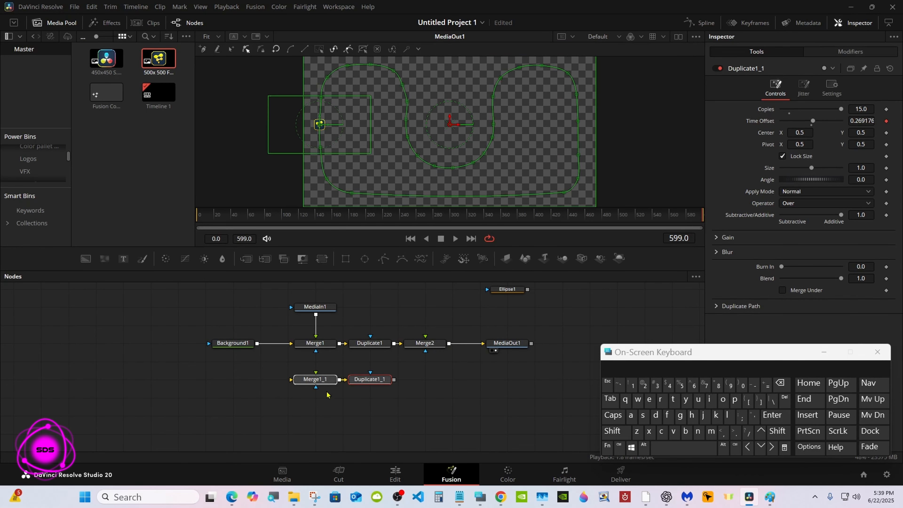
# Connect Background1 to Merge1_1 and Duplicate1_1 to Merge2's foreground, spacing out Merge1_1 and Duplicate1_1
pyautogui.moveTo(256, 343); pyautogui.dragTo(292, 379)
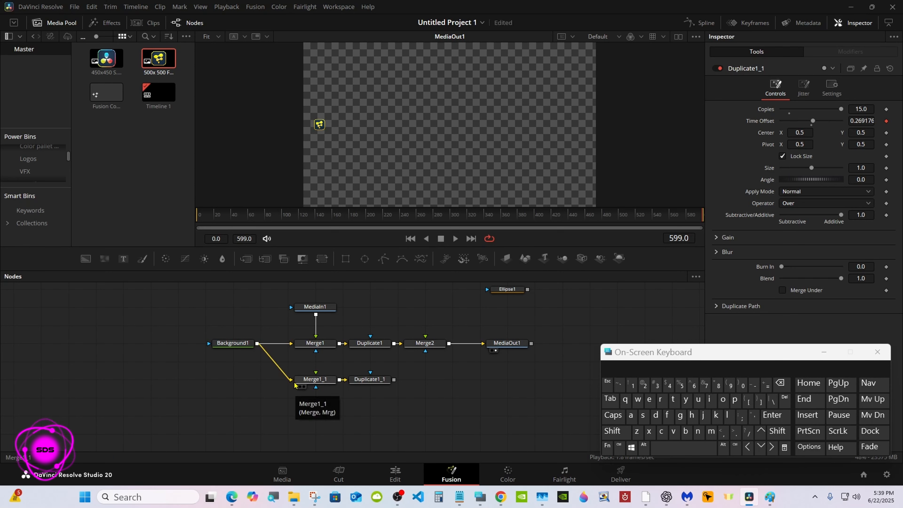
pyautogui.moveTo(393, 379); pyautogui.dragTo(534, 343)
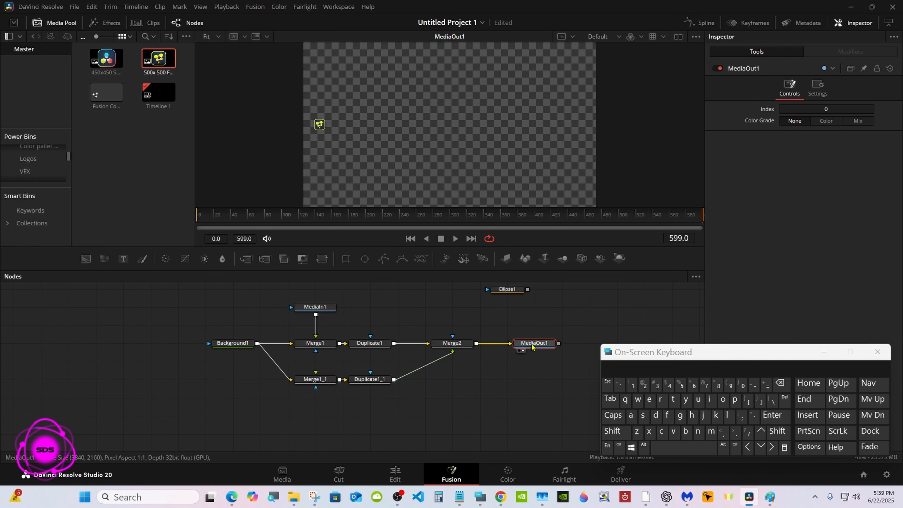
pyautogui.moveTo(370, 379); pyautogui.dragTo(425, 379)
# Insert a Transform node between Merge1_1 and Duplicate1_1
pyautogui.click(324, 382)
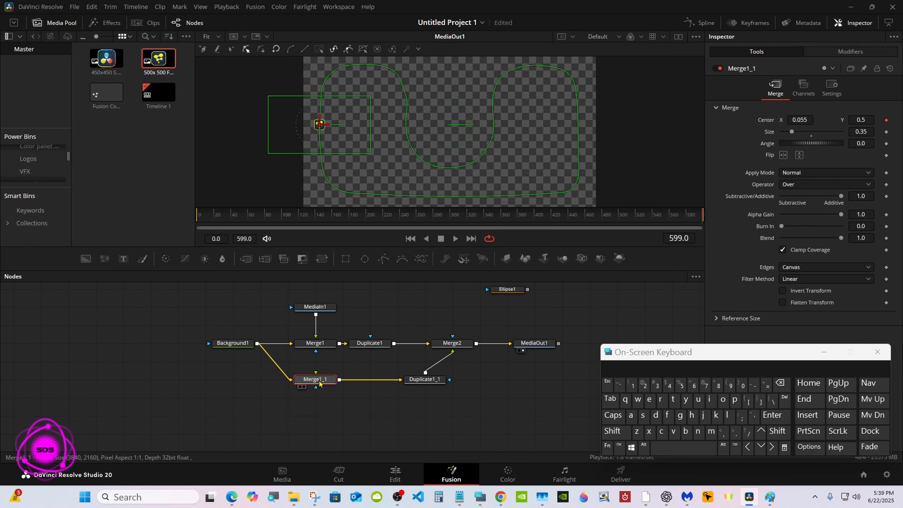
pyautogui.moveTo(302, 329); pyautogui.dragTo(324, 393)
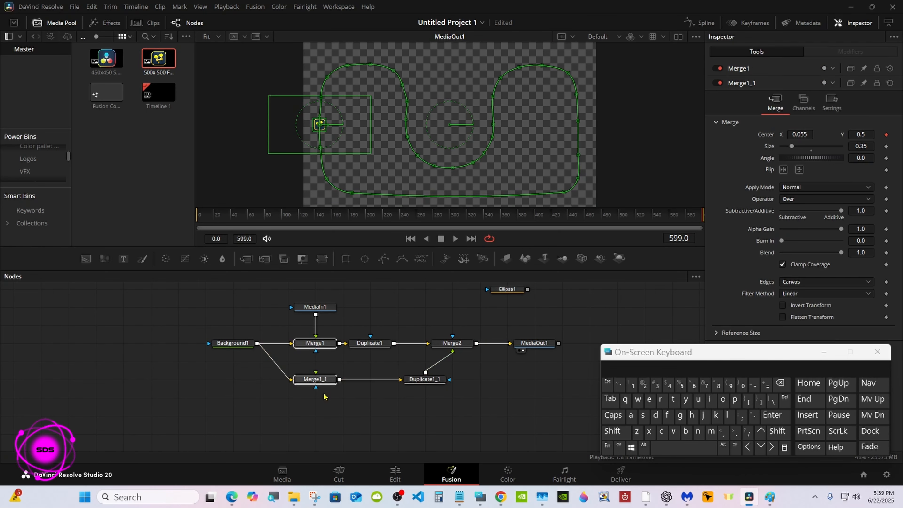
pyautogui.click(323, 377)
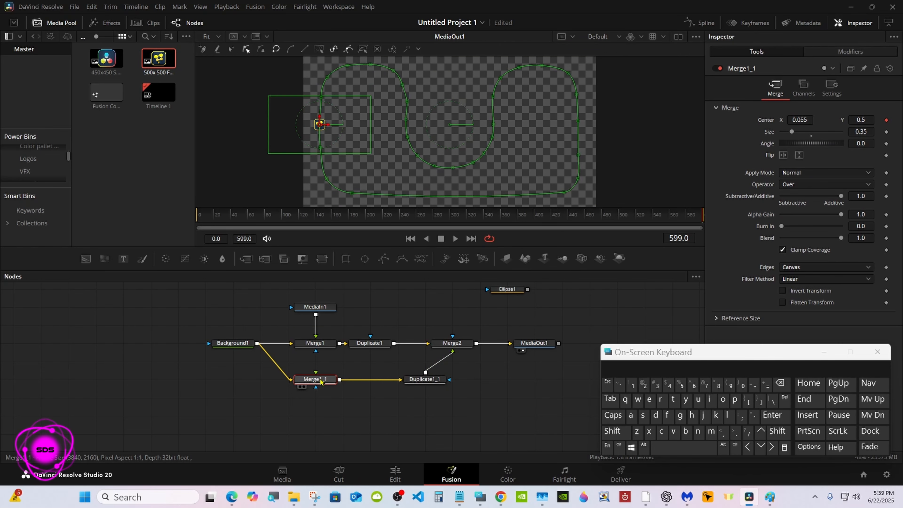
pyautogui.click(319, 263)
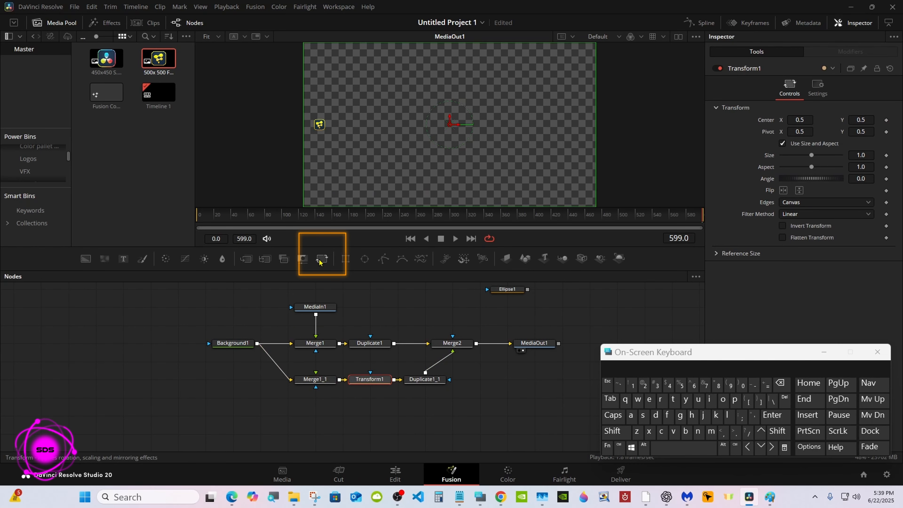
# Flip Transform1 vertically and horizontally while showing the paths of both branches
pyautogui.moveTo(288, 330); pyautogui.dragTo(373, 388)
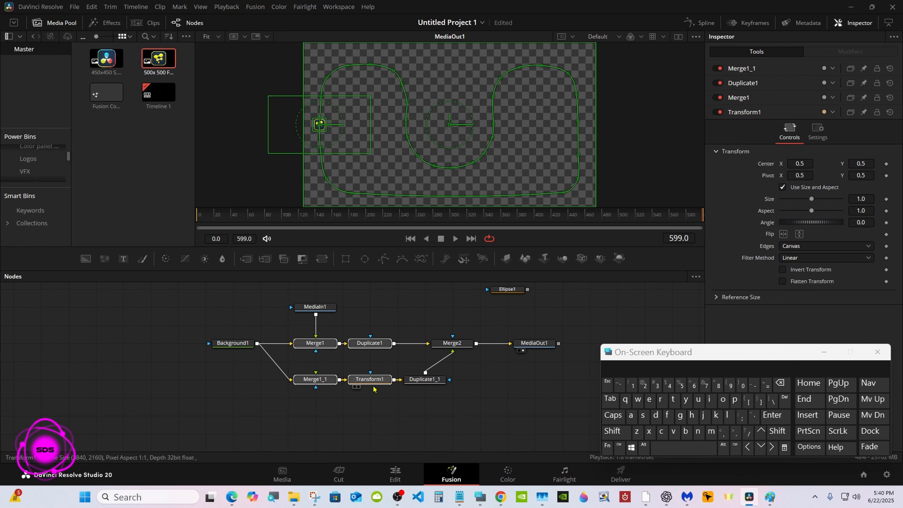
pyautogui.click(373, 385)
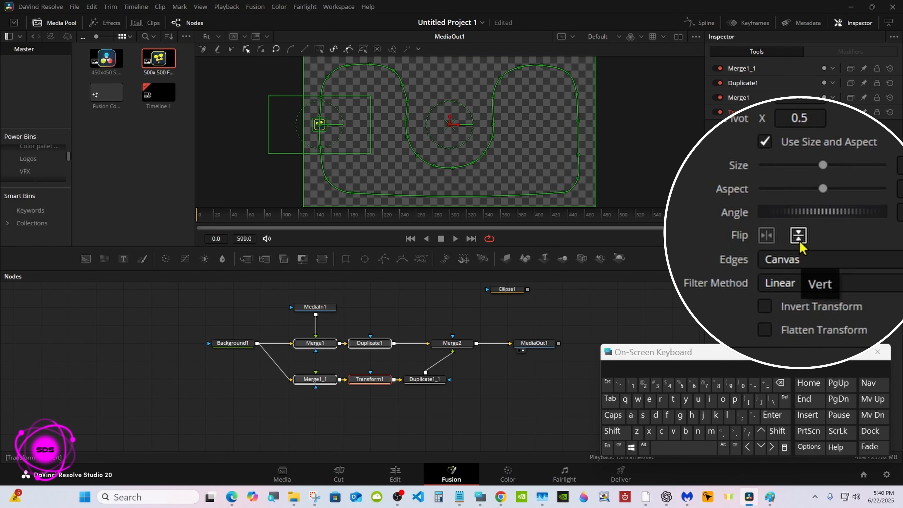
pyautogui.click(800, 245)
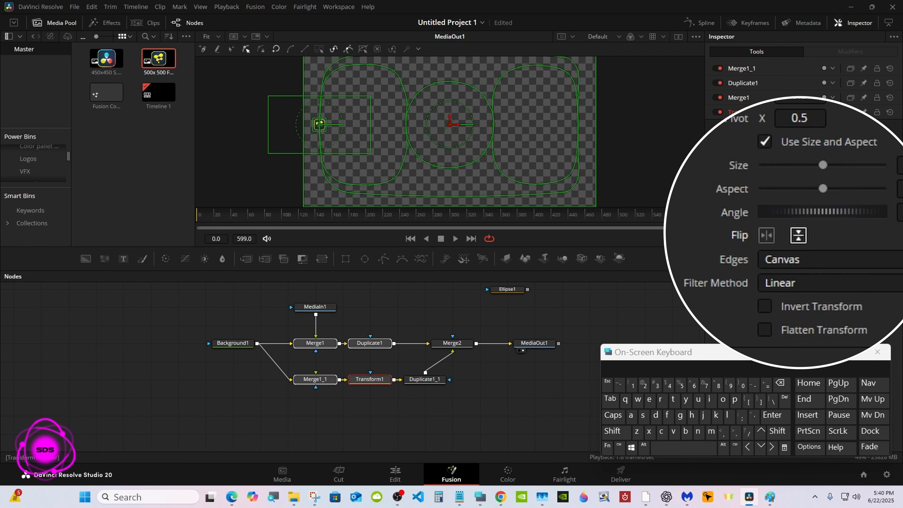
pyautogui.click(769, 239)
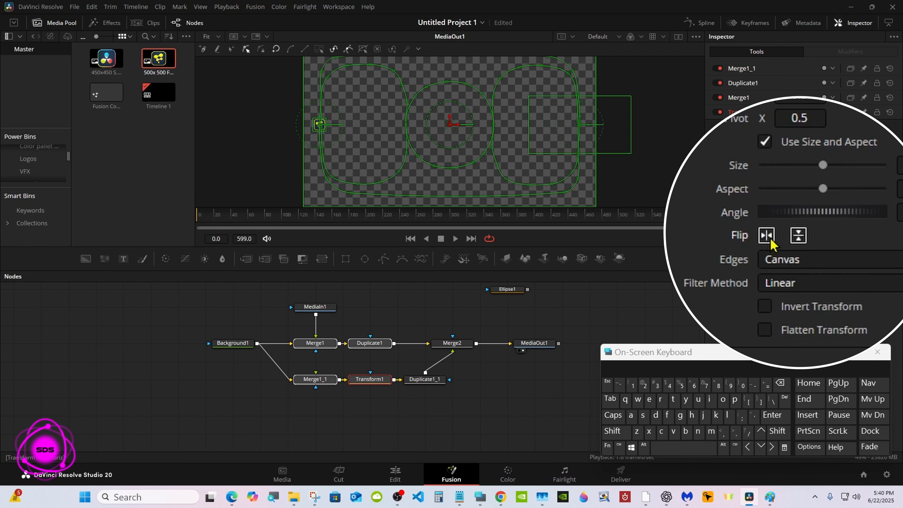
# Add the 450x450 S.png image as Merge1_1's foreground and flip Merge1_1 vertically
pyautogui.click(336, 380)
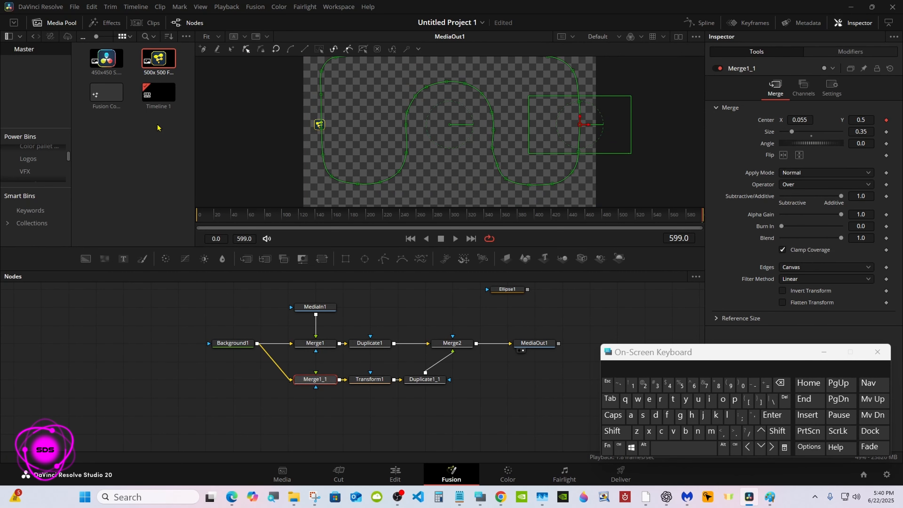
pyautogui.moveTo(106, 59); pyautogui.dragTo(317, 380)
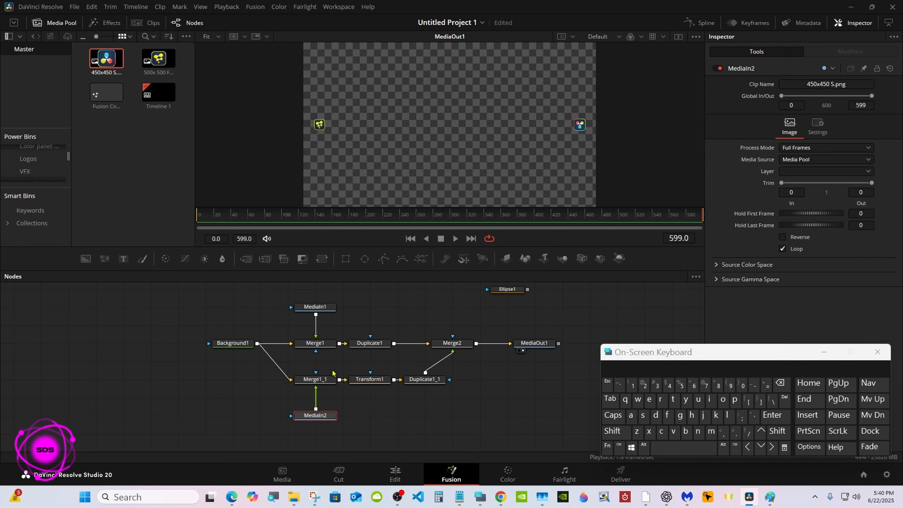
pyautogui.click(325, 380)
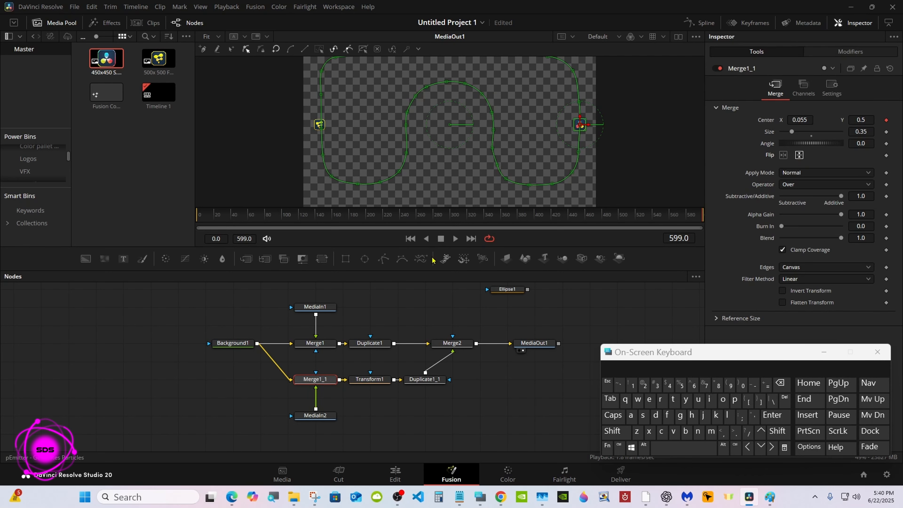
# Scrub through the whole composition to check both icon trails, and switch to the Edit page at the timeline start
pyautogui.moveTo(223, 215); pyautogui.dragTo(704, 219)
pyautogui.click(824, 353)
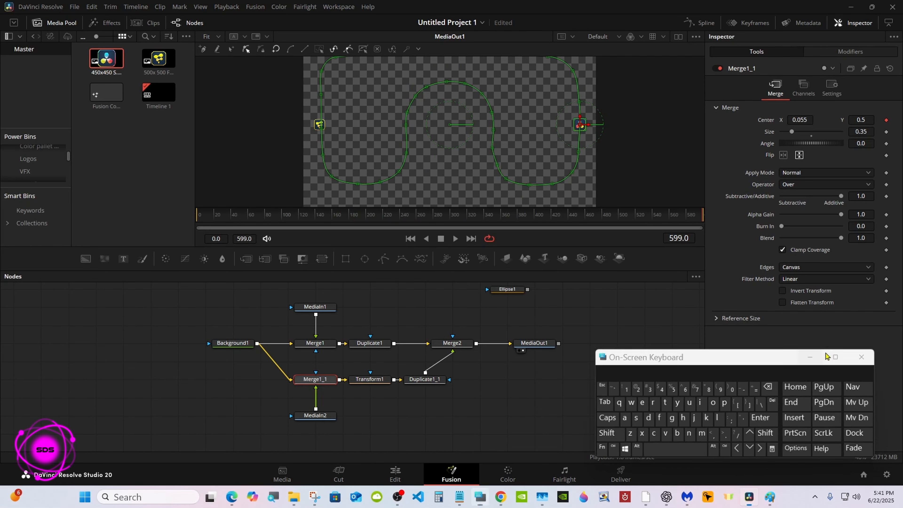
pyautogui.click(395, 473)
pyautogui.press('Home')
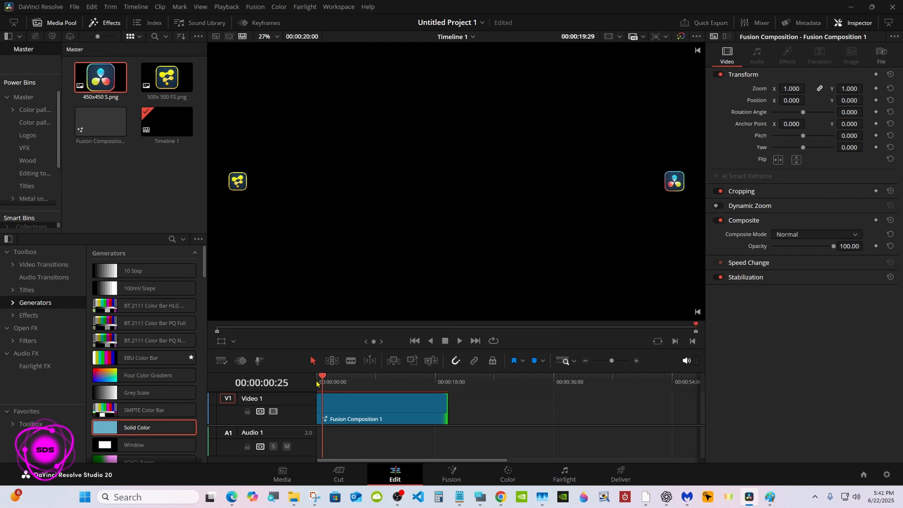